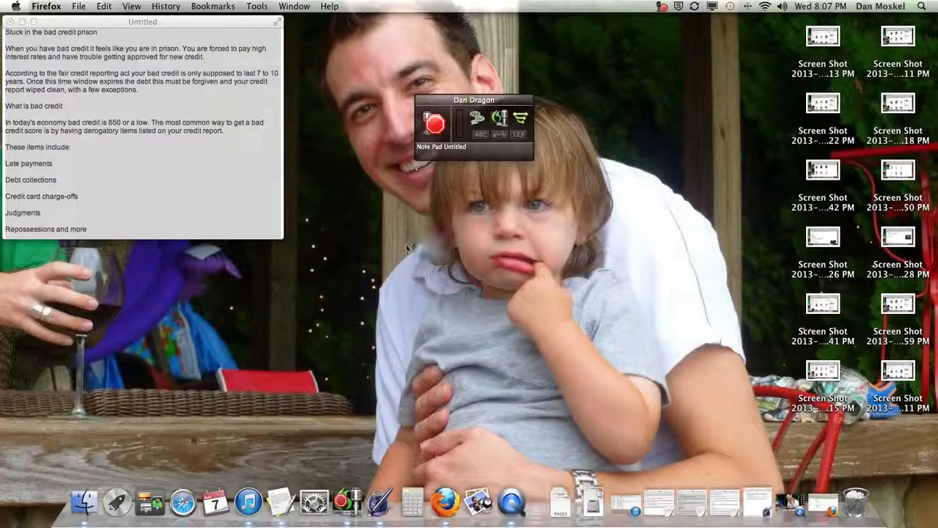
# Switch to Firefox, bring up the "Bad Credit Is Like Being In Prison" post draft, and move the floating dictation window off the editor.
pyautogui.click(823, 502)
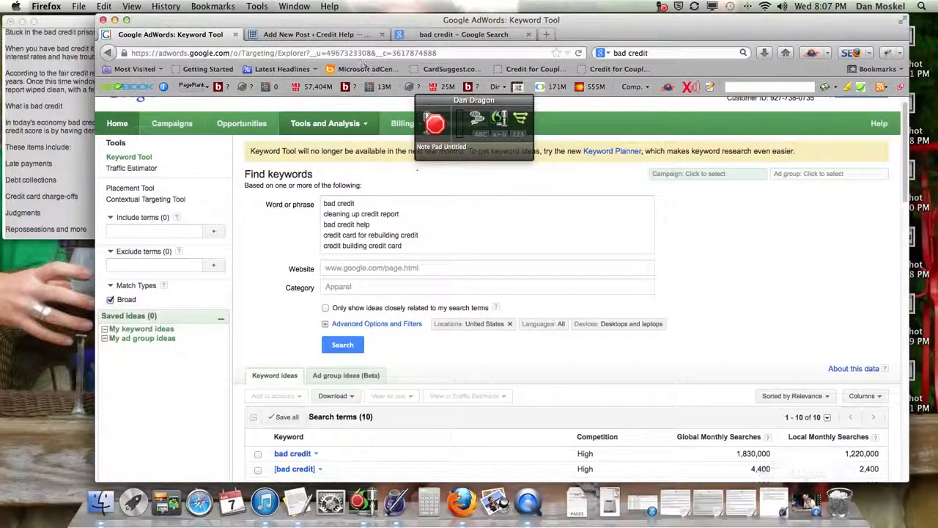
pyautogui.click(316, 35)
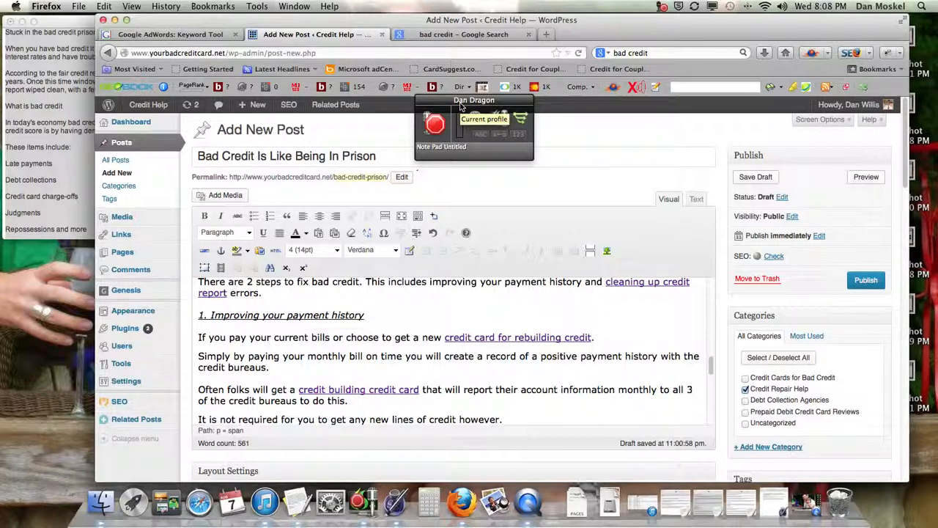
pyautogui.moveTo(460, 106); pyautogui.dragTo(766, 26)
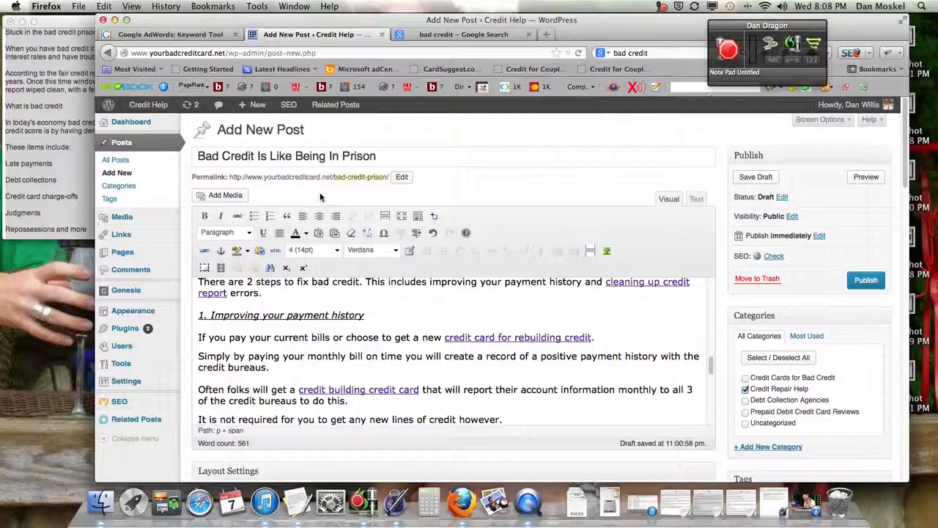
pyautogui.scroll(10, 359, 322)
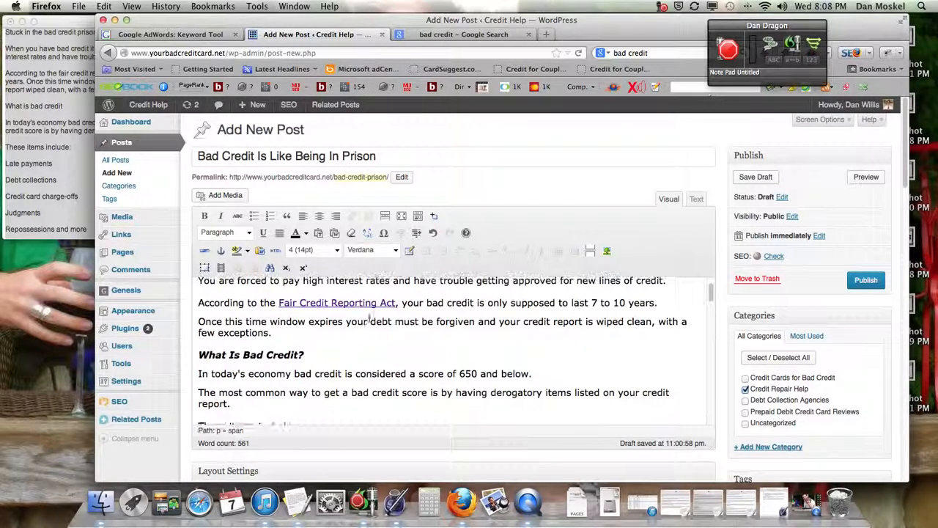
pyautogui.press('super+Tab')
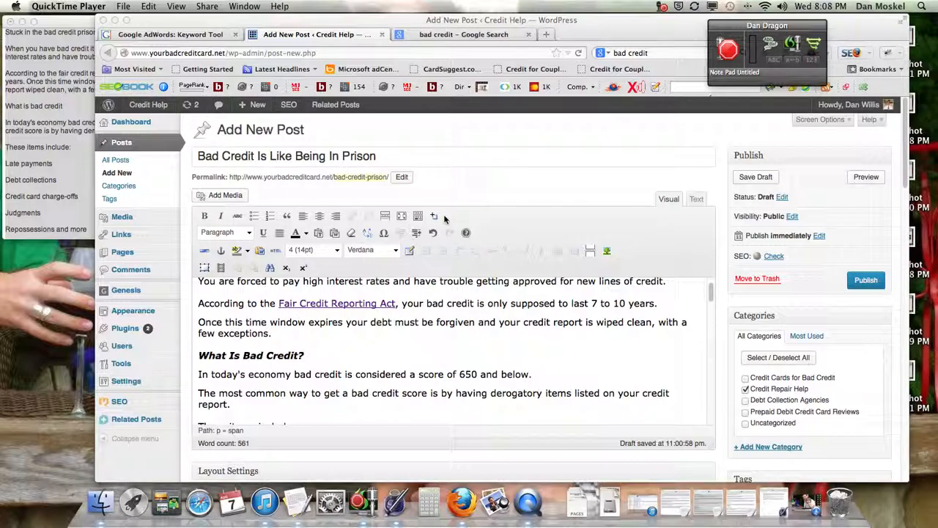
# Examine the title and description of the first organic Google result for "bad credit".
pyautogui.click(469, 34)
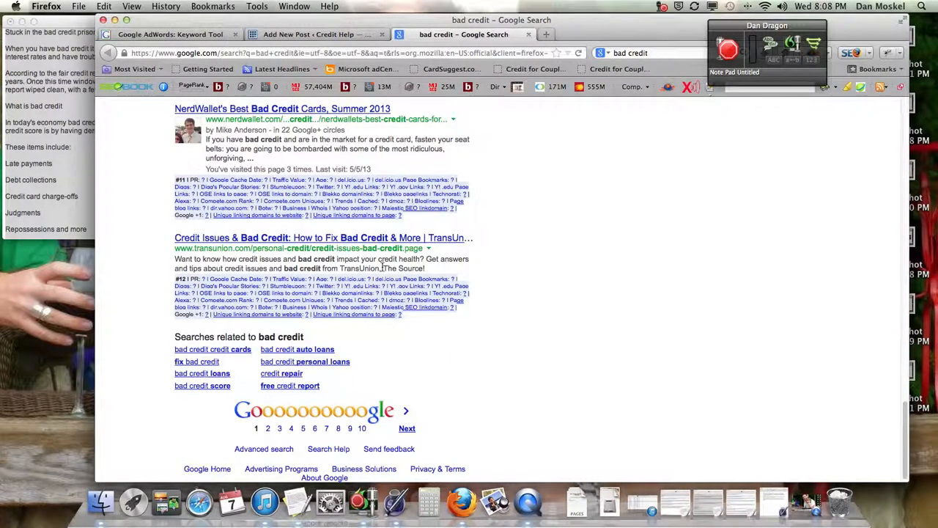
pyautogui.scroll(15, 382, 268)
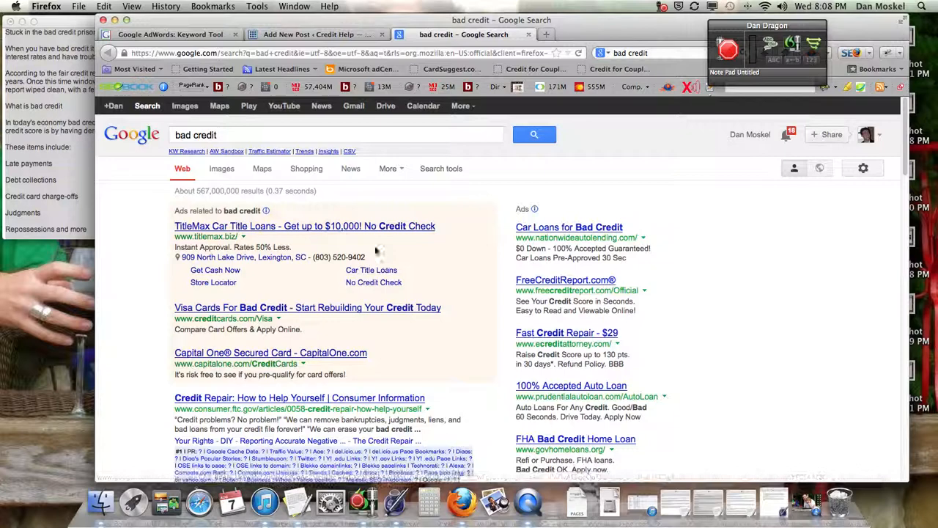
pyautogui.scroll(-1, 291, 217)
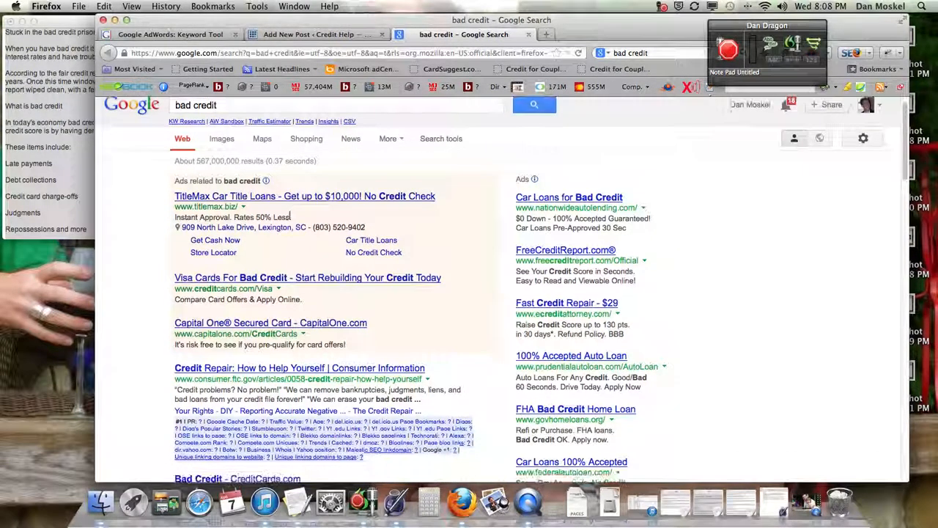
pyautogui.moveTo(174, 371); pyautogui.dragTo(413, 374)
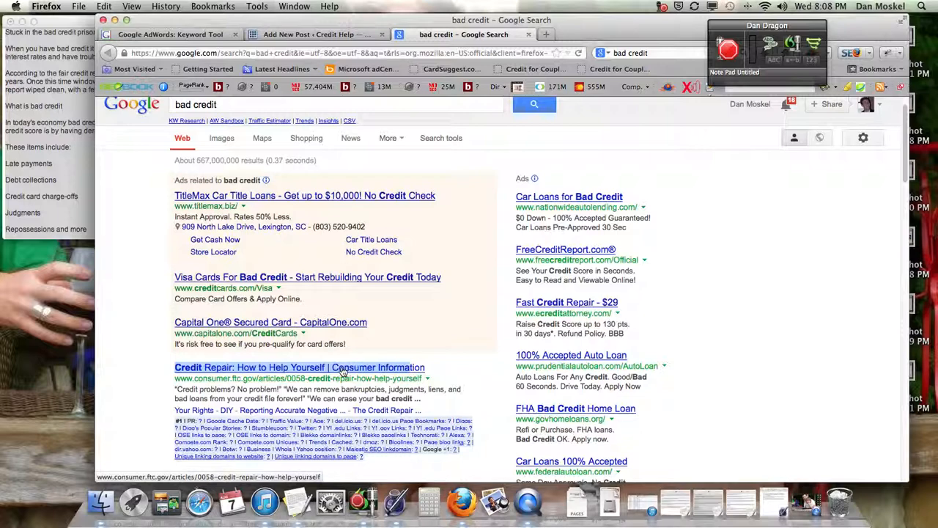
pyautogui.moveTo(422, 399); pyautogui.dragTo(176, 390)
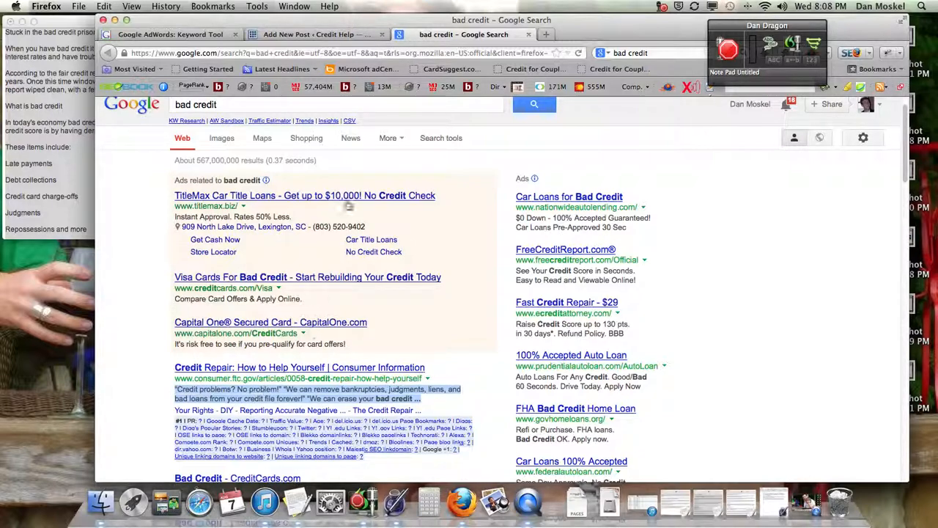
# Return to the post draft and bring the WordPress SEO by Yoast settings below the editor into view.
pyautogui.click(312, 37)
pyautogui.click(356, 159)
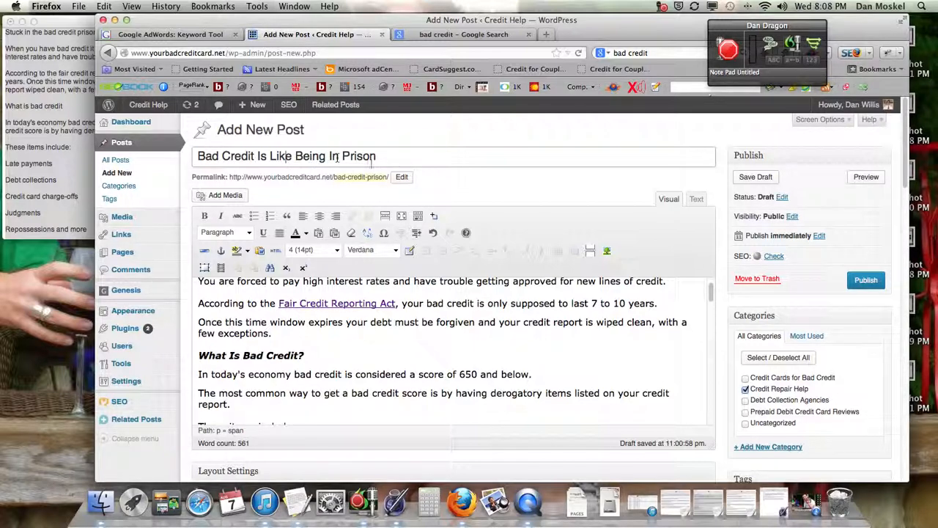
pyautogui.scroll(-1, 469, 192)
pyautogui.scroll(-3, 468, 192)
pyautogui.moveTo(138, 202)
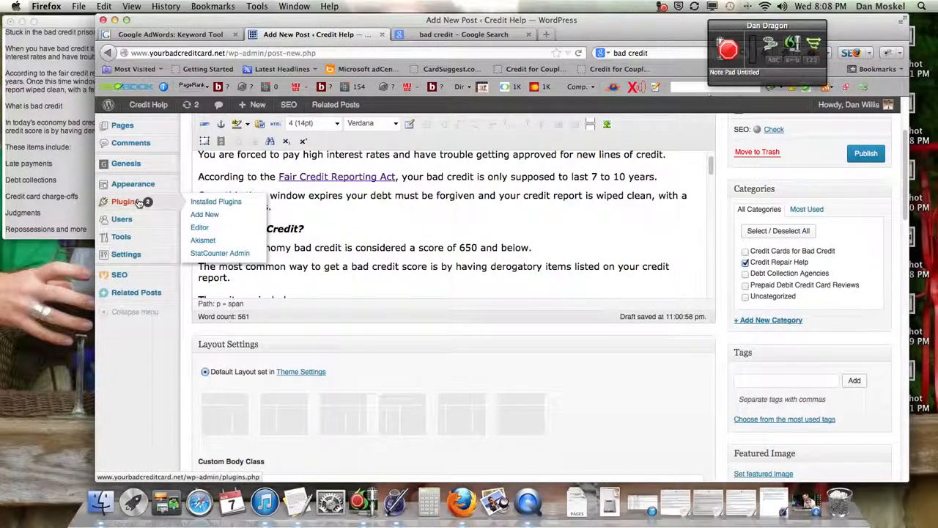
pyautogui.scroll(-3, 401, 360)
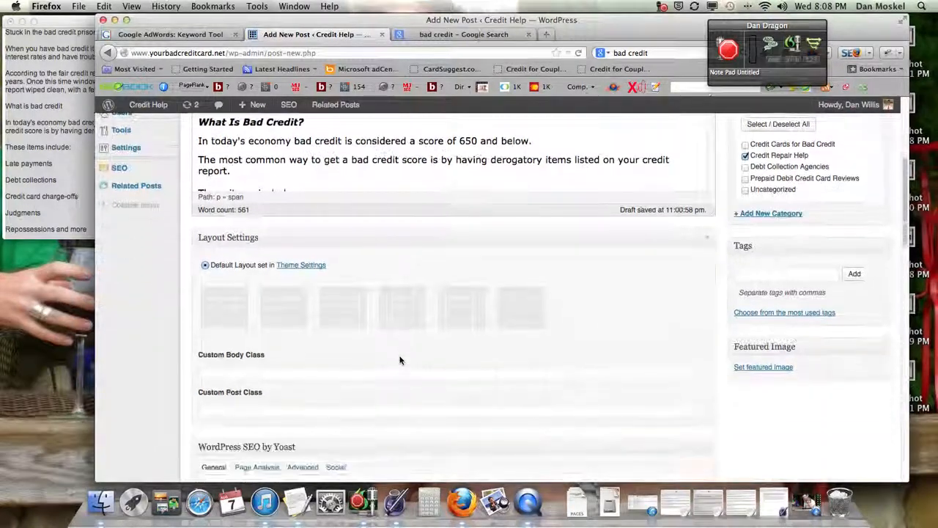
pyautogui.scroll(-3, 398, 361)
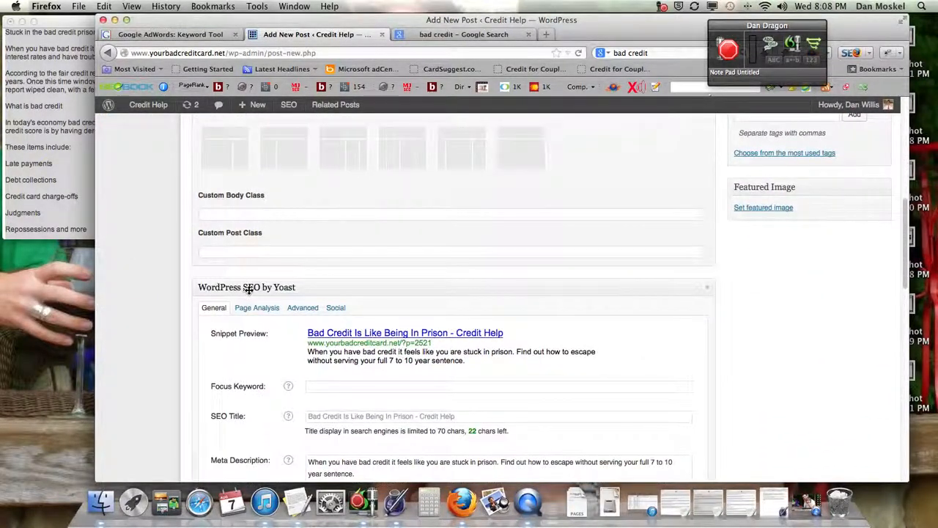
pyautogui.scroll(-1, 265, 287)
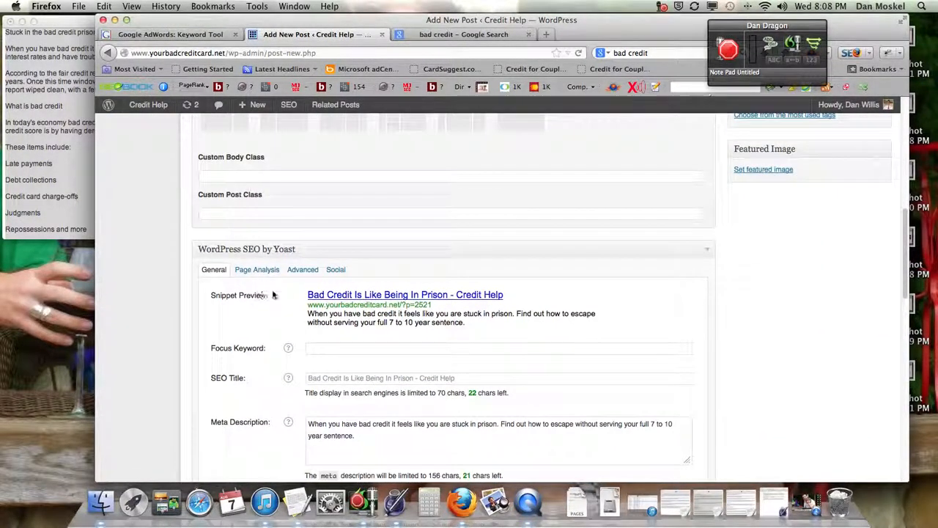
# Compare the title in the Yoast snippet preview with the post's own title.
pyautogui.moveTo(309, 295); pyautogui.dragTo(506, 297)
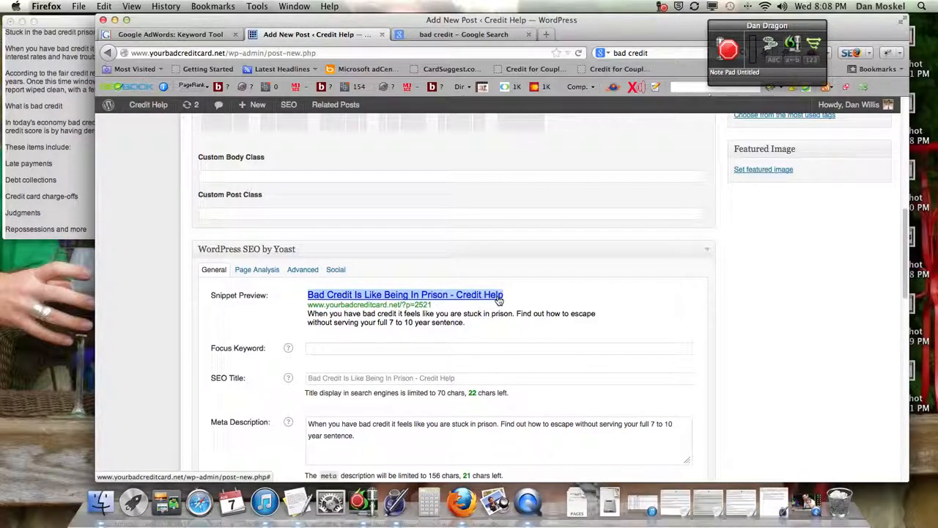
pyautogui.click(302, 300)
pyautogui.moveTo(302, 301); pyautogui.dragTo(448, 300)
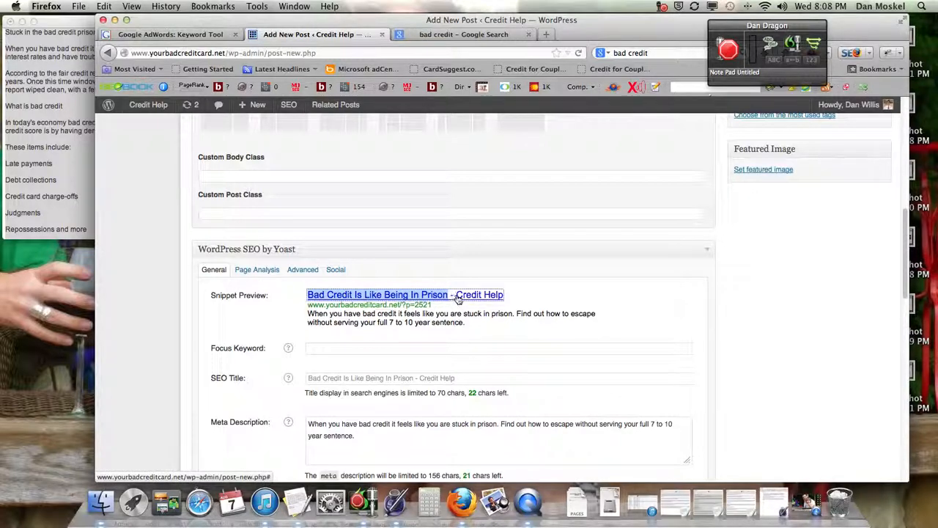
pyautogui.scroll(15, 477, 297)
pyautogui.scroll(-15, 512, 296)
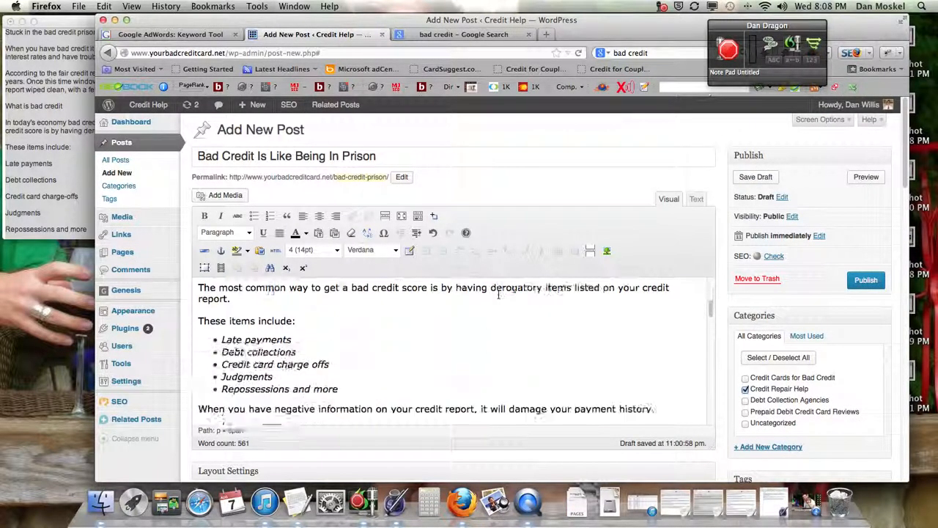
pyautogui.scroll(-5, 555, 449)
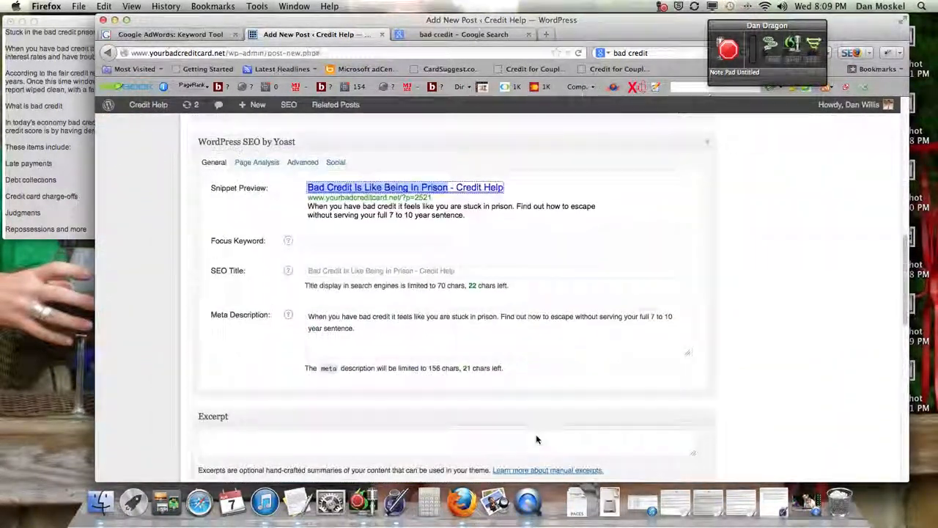
pyautogui.click(405, 247)
pyautogui.write('Ba')
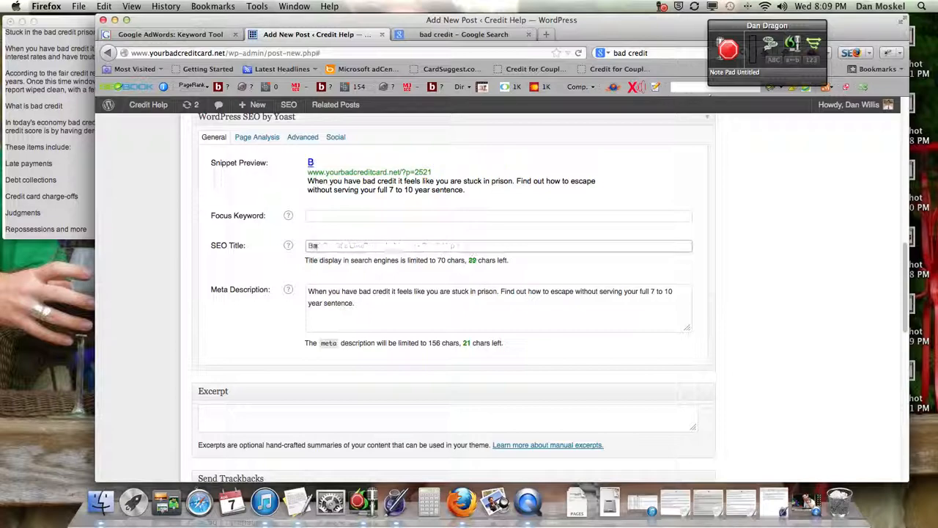
pyautogui.write('d Credifkd')
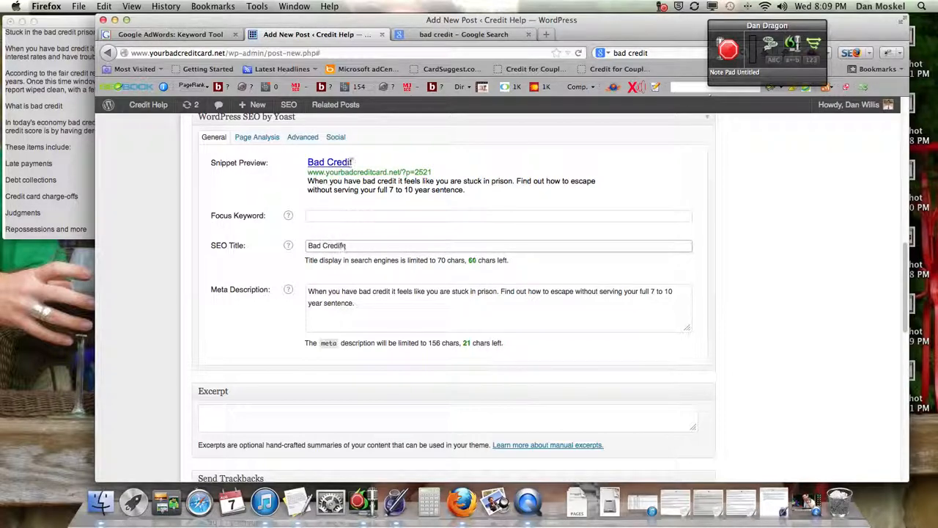
pyautogui.press('BackSpace')
pyautogui.press('BackSpace')
pyautogui.press('BackSpace')
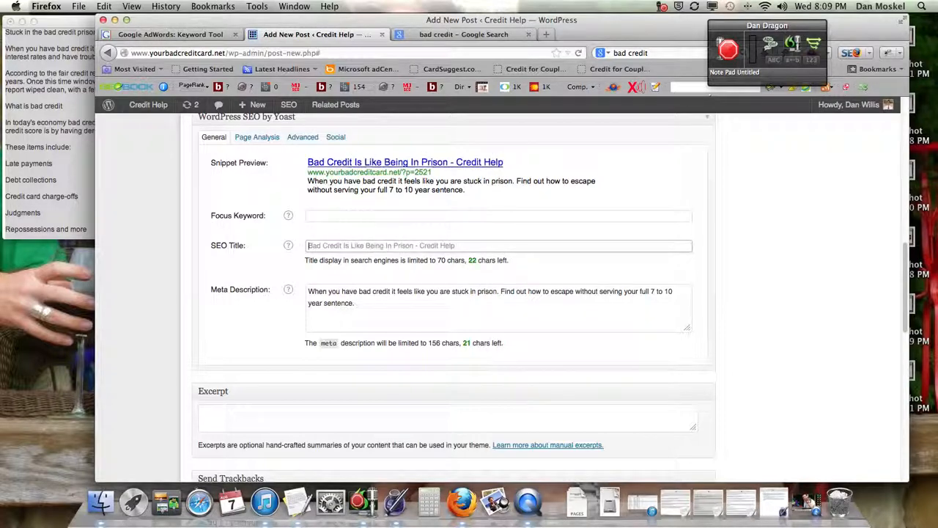
# Review the snippet description, the meta description field and the character limit note under the SEO title.
pyautogui.click(359, 181)
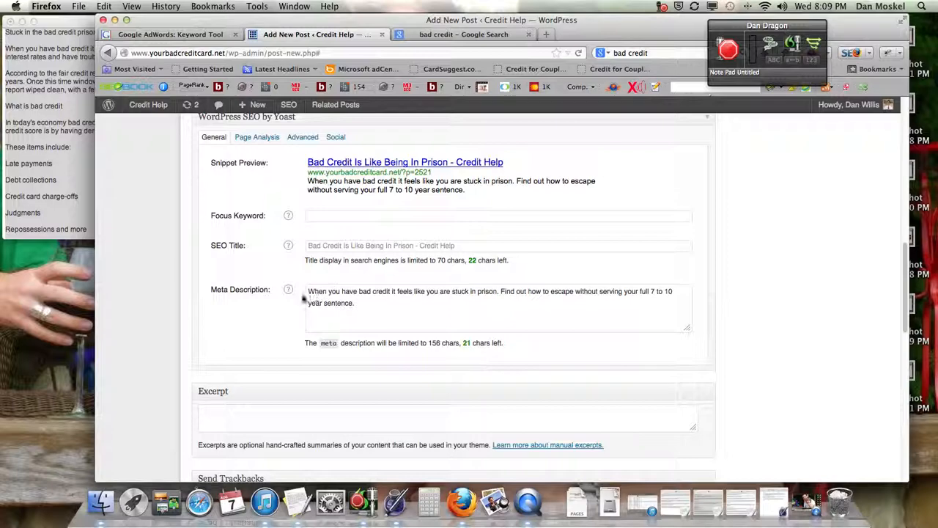
pyautogui.click(253, 294)
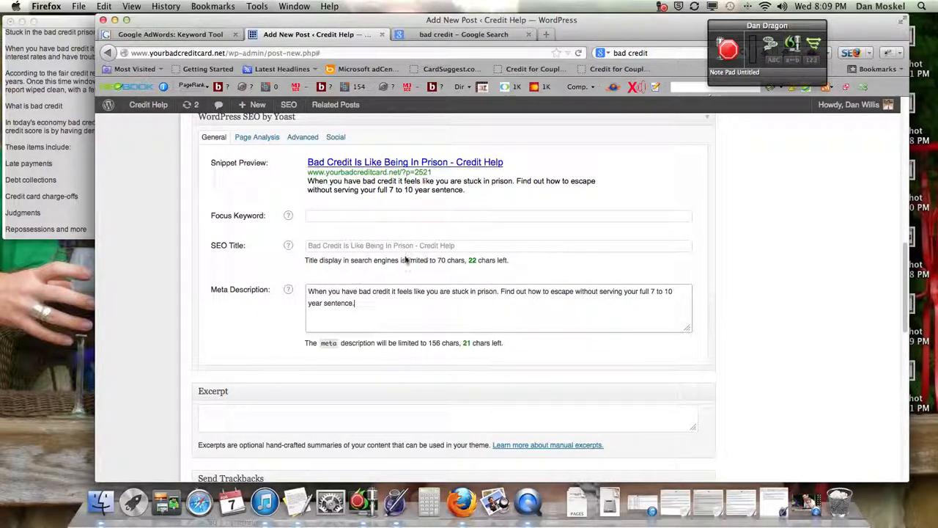
pyautogui.moveTo(353, 263); pyautogui.dragTo(398, 265)
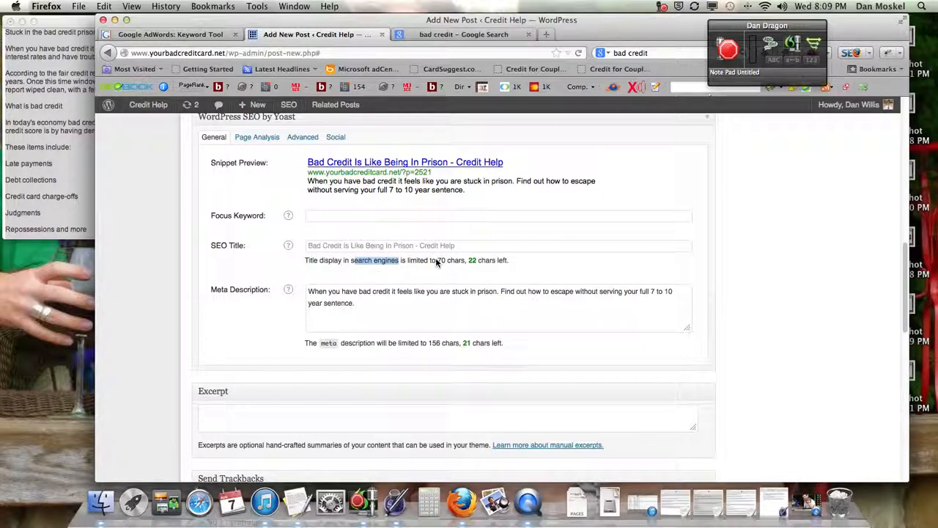
# Check how the titles of the "bad credit" Google results are displayed down to the end of the first page.
pyautogui.click(463, 35)
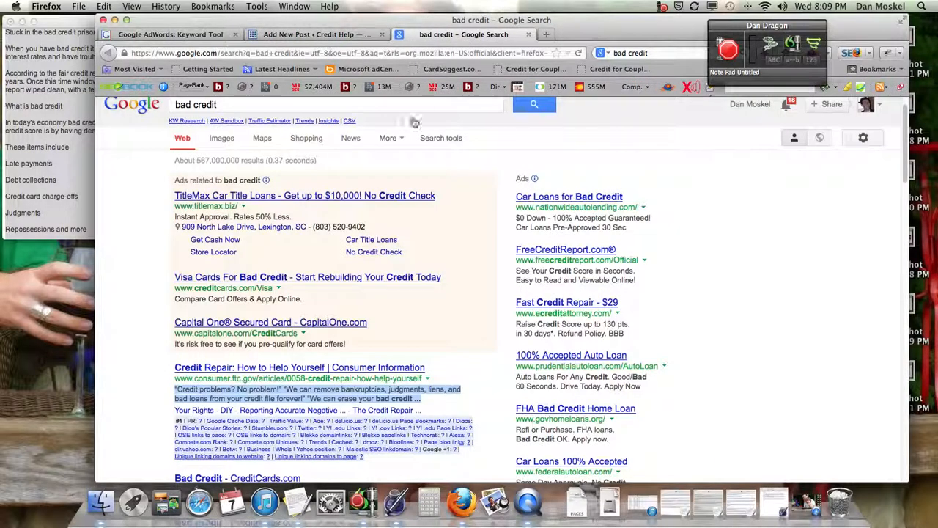
pyautogui.scroll(-5, 402, 330)
pyautogui.scroll(-12, 403, 330)
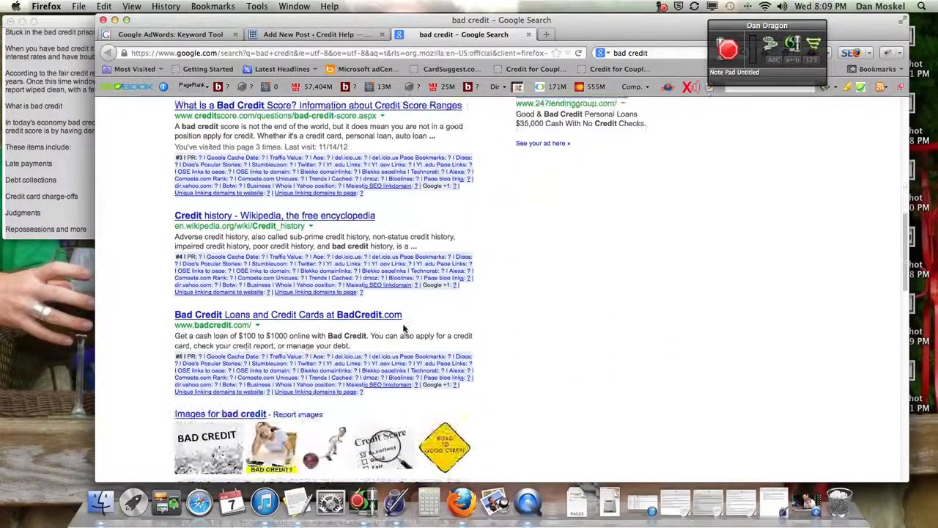
pyautogui.scroll(-10, 404, 328)
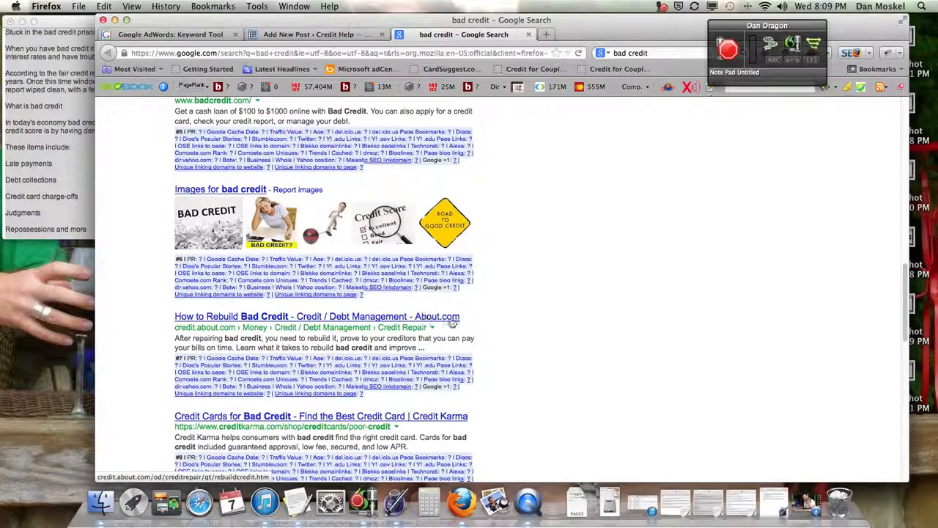
pyautogui.scroll(-10, 452, 327)
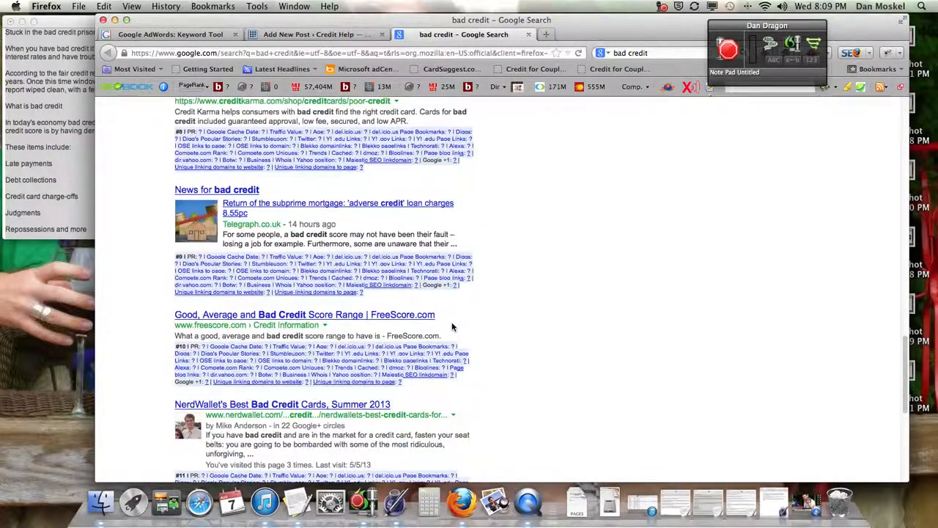
pyautogui.scroll(-2, 452, 327)
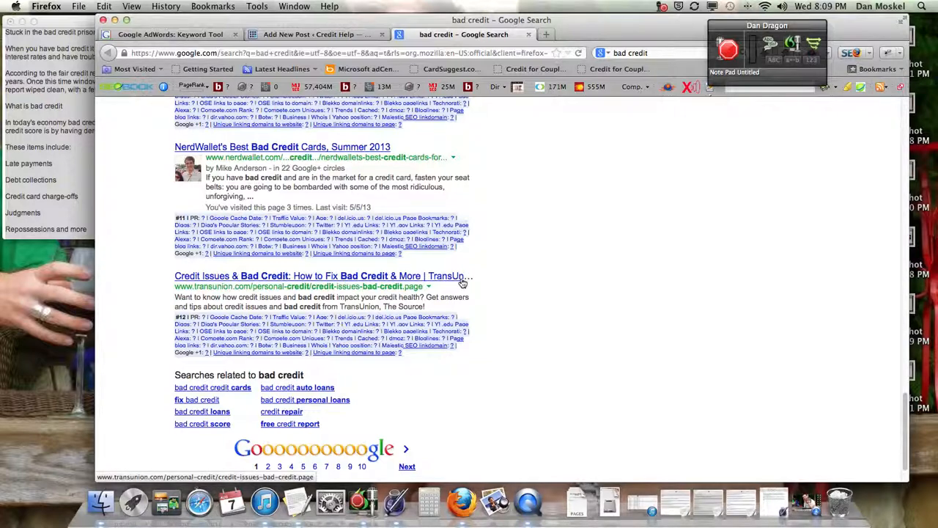
# In the post draft's meta description, change the opening words to "When you have a bad credit score".
pyautogui.click(316, 35)
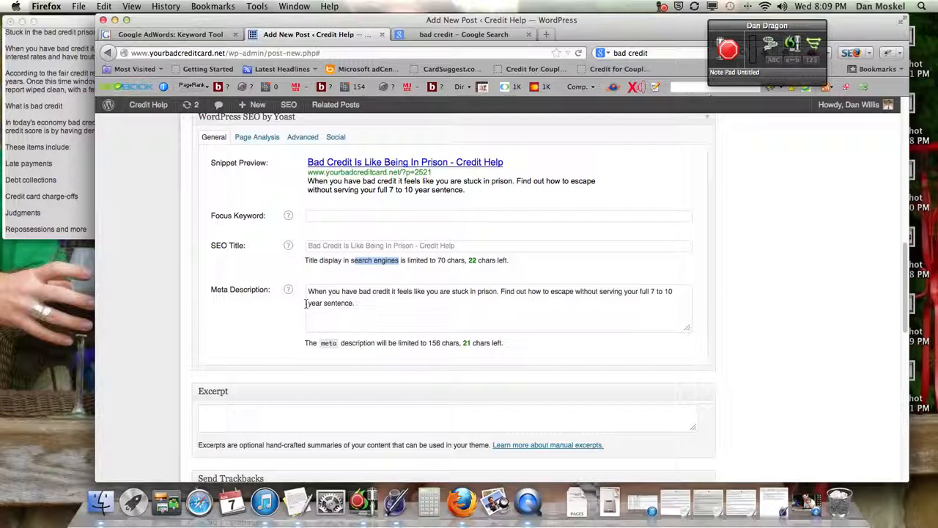
pyautogui.click(357, 291)
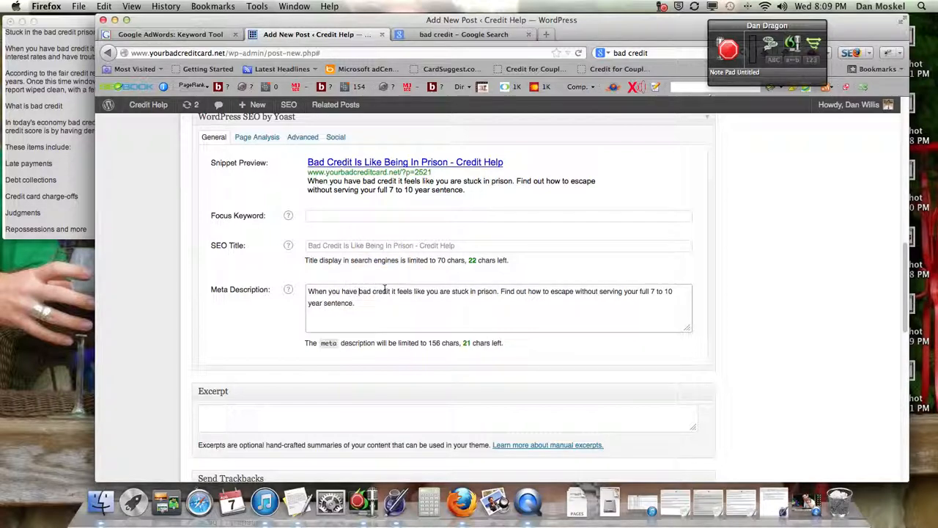
pyautogui.write('ad credit')
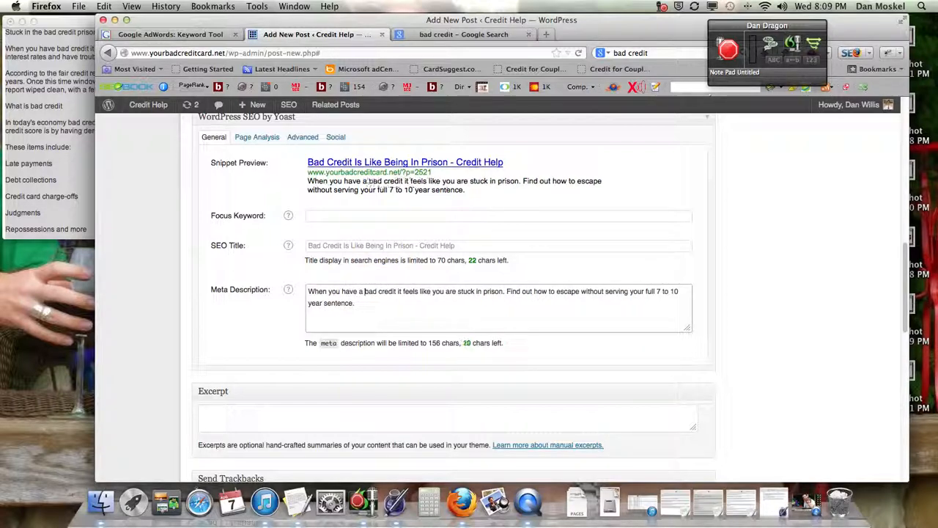
pyautogui.write(' score')
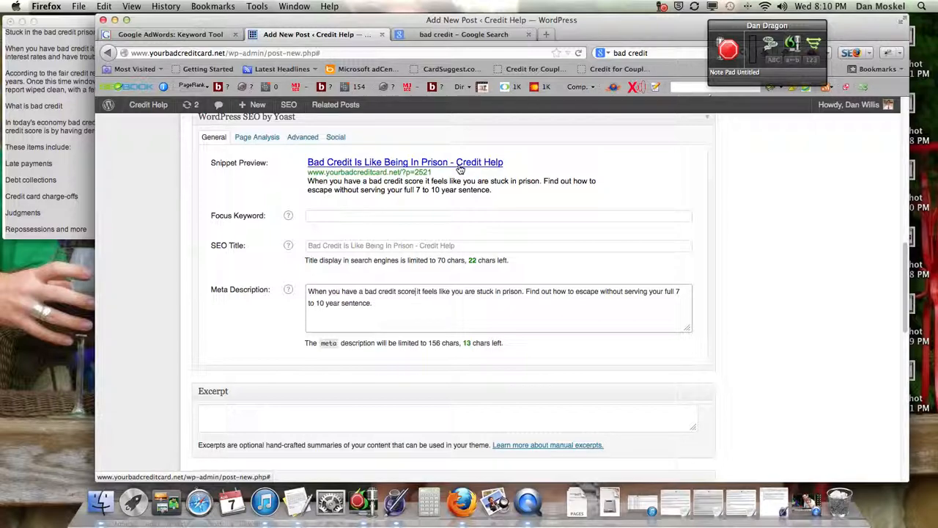
pyautogui.scroll(-3, 467, 233)
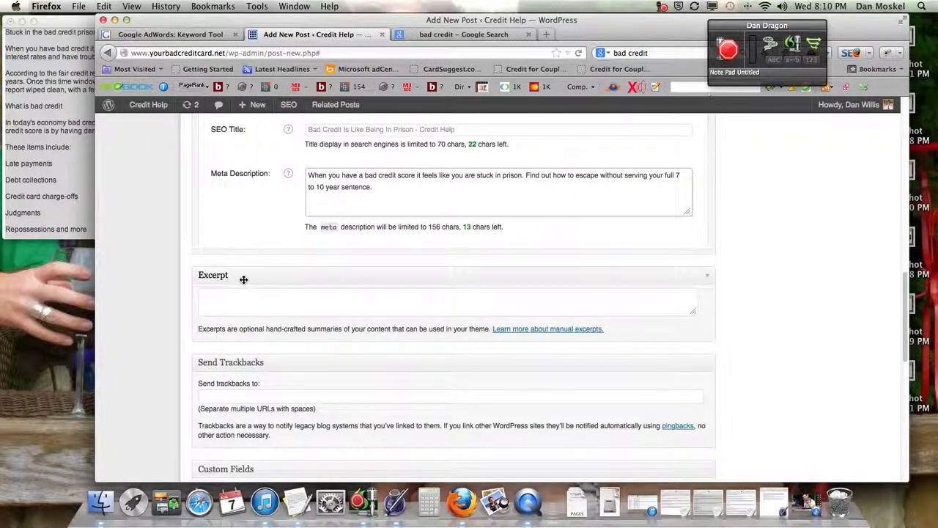
# Review the draft's remaining settings from Excerpt through Discussion, Slug and Author, and return to the permalink under the post title.
pyautogui.scroll(-4, 246, 279)
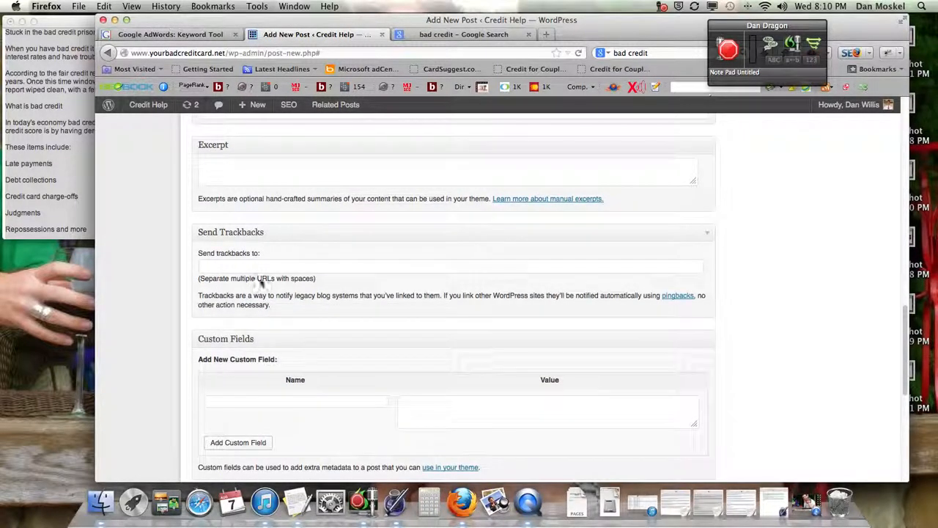
pyautogui.scroll(-4, 296, 242)
pyautogui.scroll(-4, 297, 247)
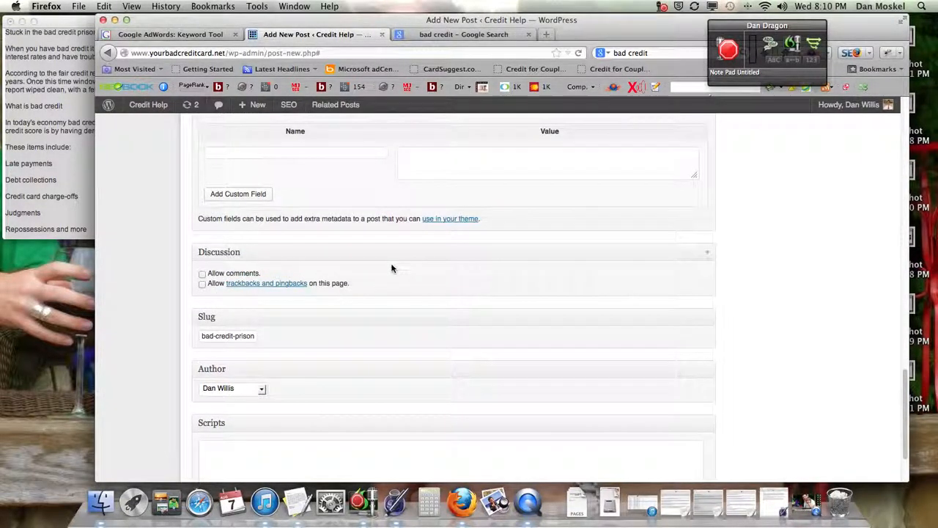
pyautogui.scroll(10, 390, 276)
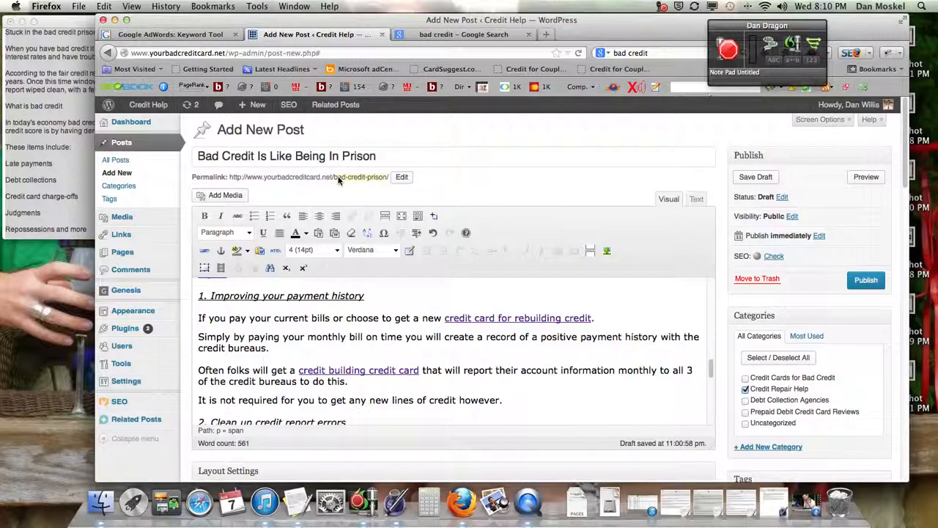
# Compare how page URLs are written in the "bad credit" Google results, including the TransUnion, About.com and creditscore.com listings.
pyautogui.click(453, 37)
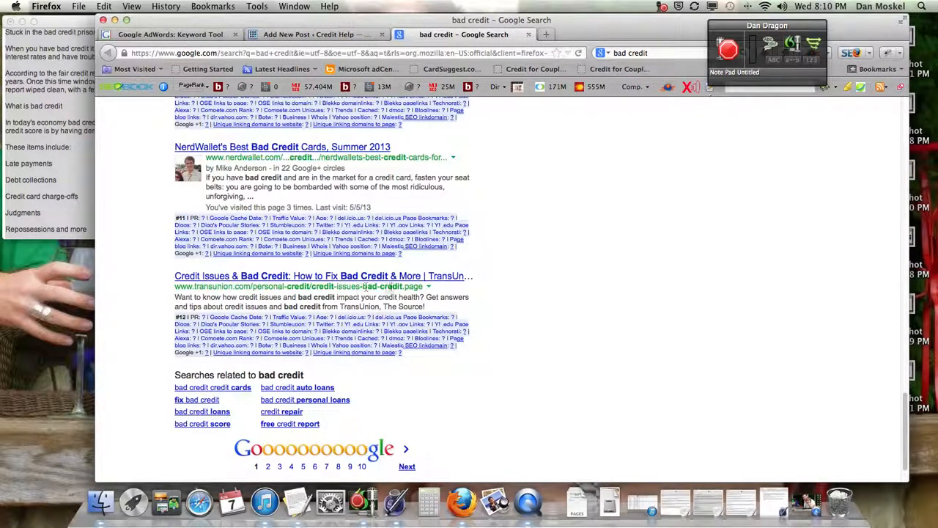
pyautogui.moveTo(435, 290); pyautogui.dragTo(176, 292)
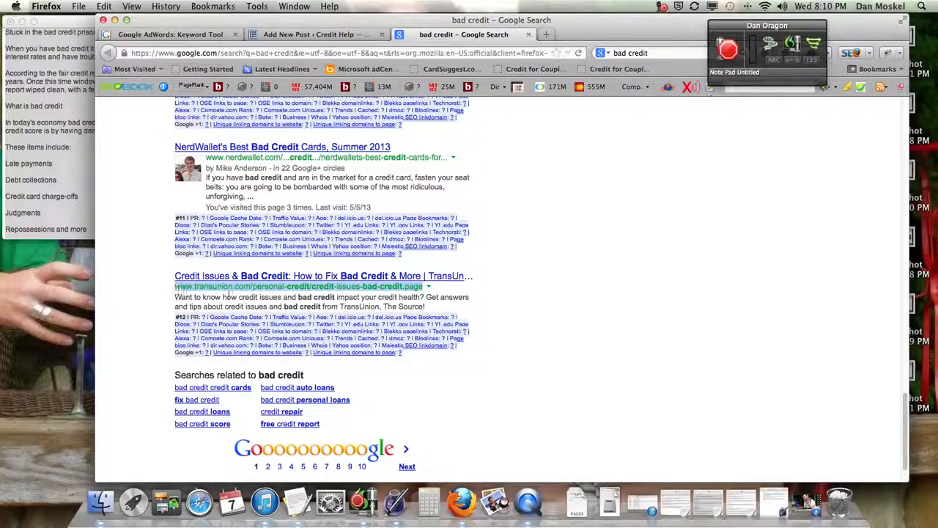
pyautogui.scroll(5, 352, 307)
pyautogui.scroll(10, 357, 312)
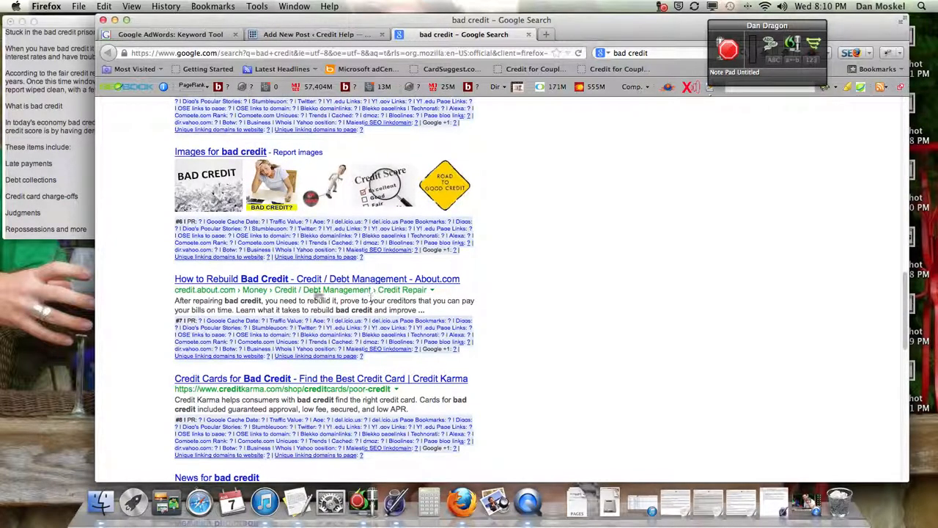
pyautogui.moveTo(174, 294); pyautogui.dragTo(421, 293)
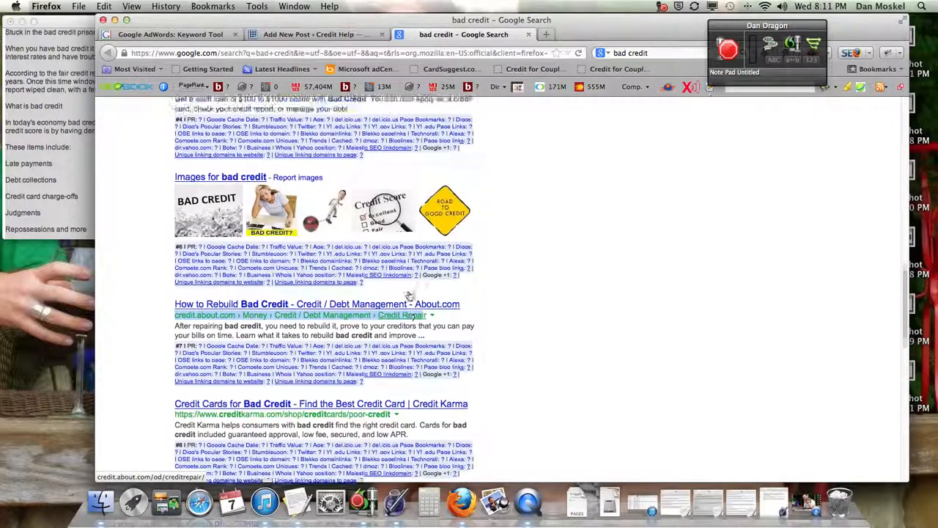
pyautogui.scroll(5, 414, 293)
pyautogui.scroll(4, 235, 279)
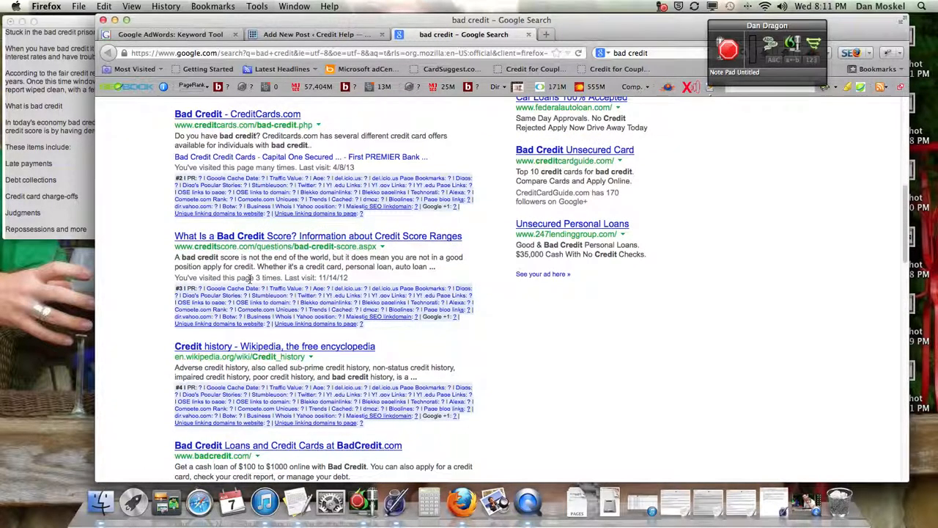
pyautogui.moveTo(393, 252); pyautogui.dragTo(170, 251)
# Return to the post draft and review the opening paragraphs of its body text.
pyautogui.click(351, 34)
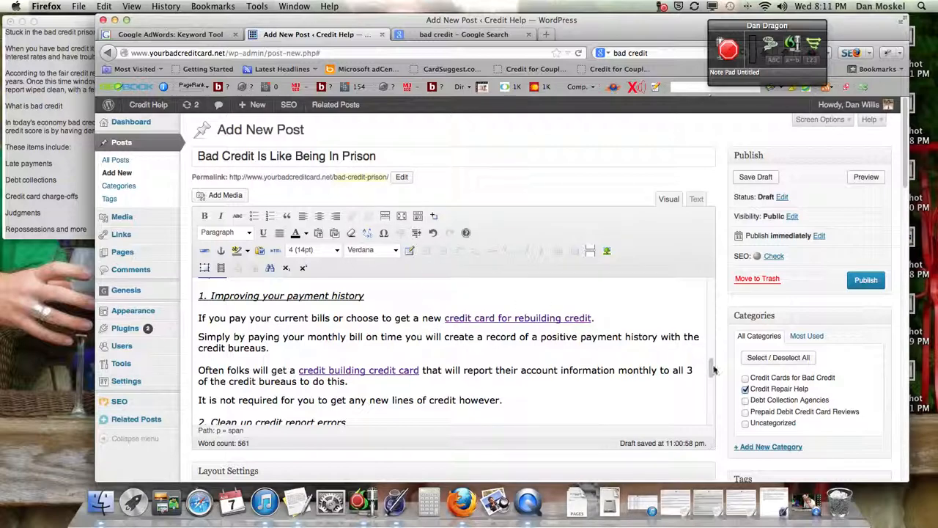
pyautogui.moveTo(711, 370); pyautogui.dragTo(698, 283)
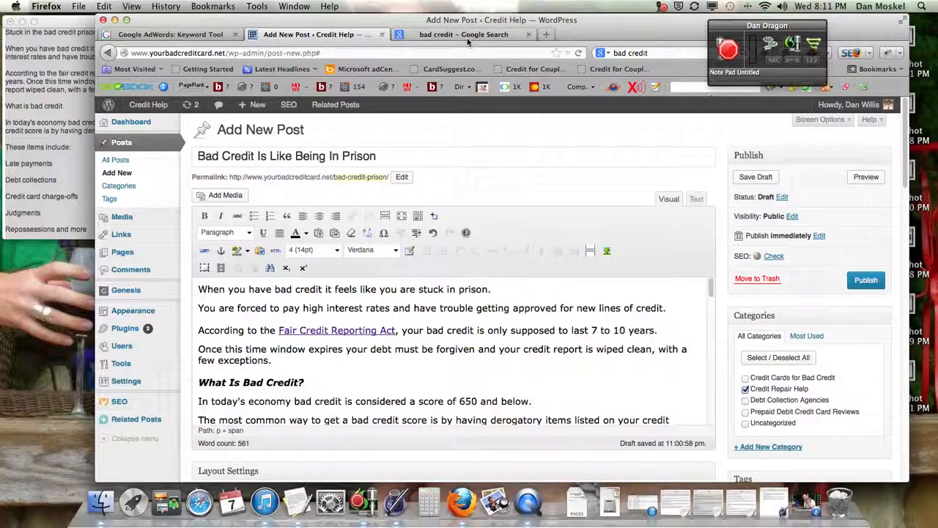
pyautogui.click(34, 86)
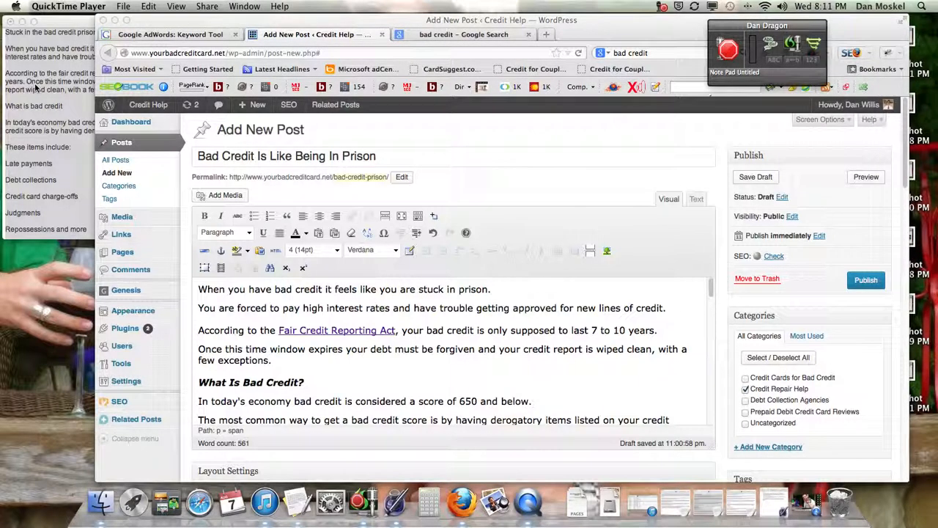
# Open the live Credit Help site in a new tab and view its home page.
pyautogui.click(148, 107)
pyautogui.moveTo(149, 110)
pyautogui.rightClick(145, 127)
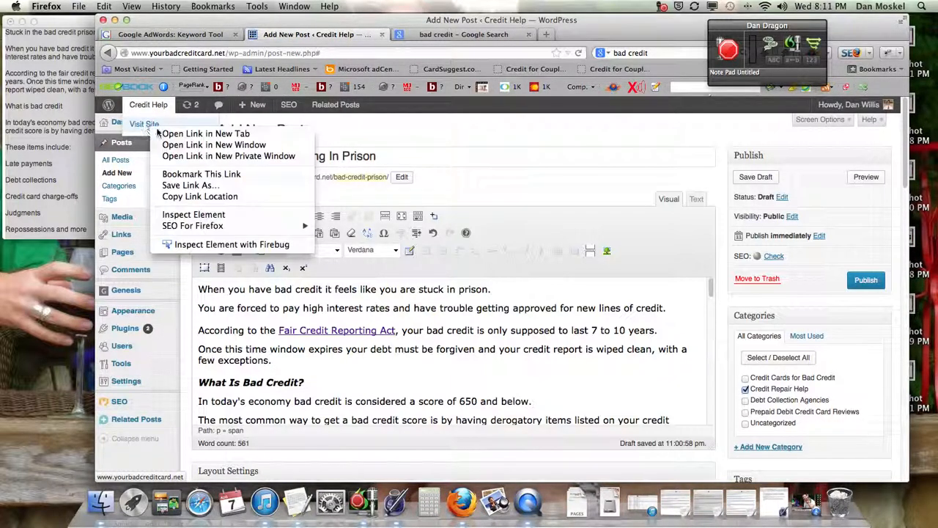
pyautogui.click(170, 133)
pyautogui.click(48, 91)
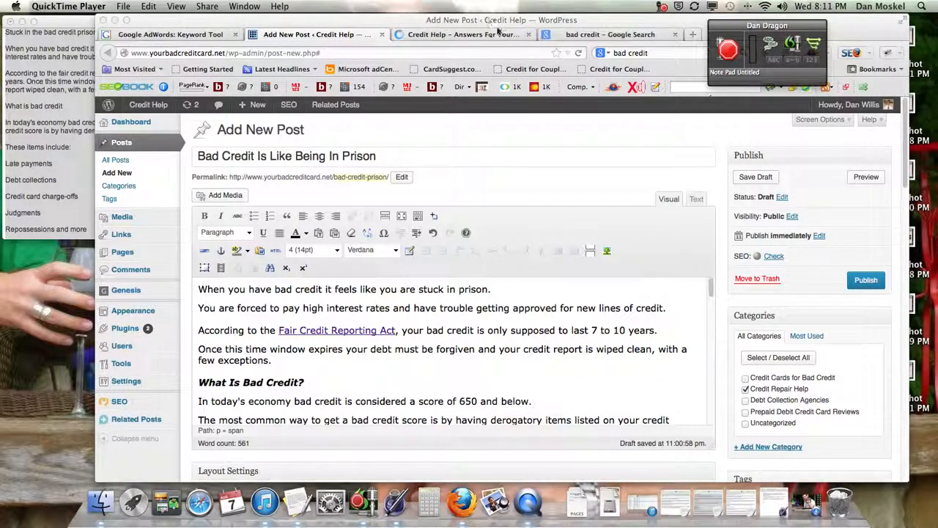
pyautogui.click(487, 37)
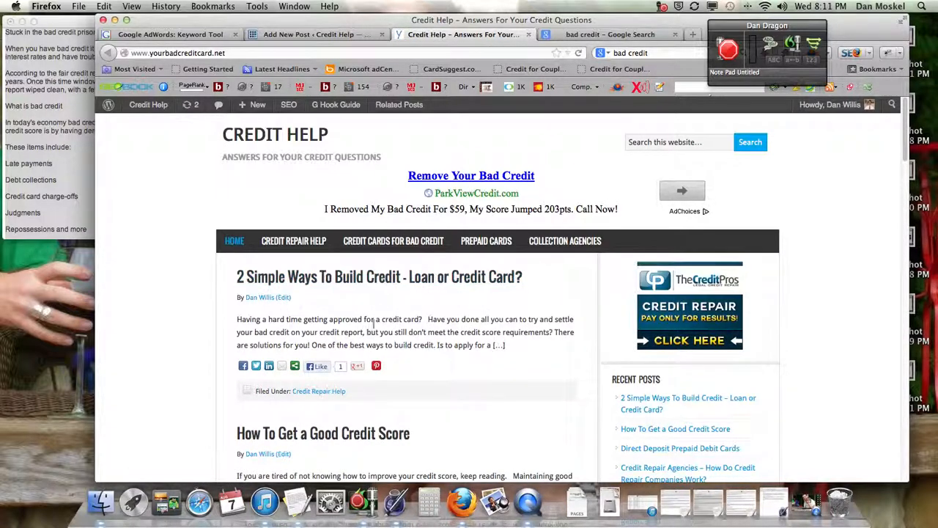
# Compare the draft's Credit Repair Help category with the site's navigation, view that category's archive and return to the home page.
pyautogui.click(306, 35)
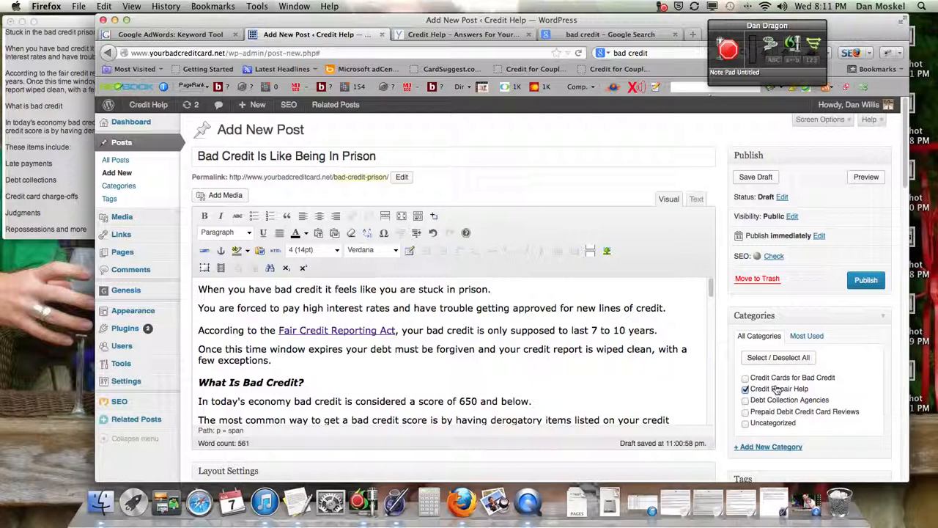
pyautogui.click(463, 34)
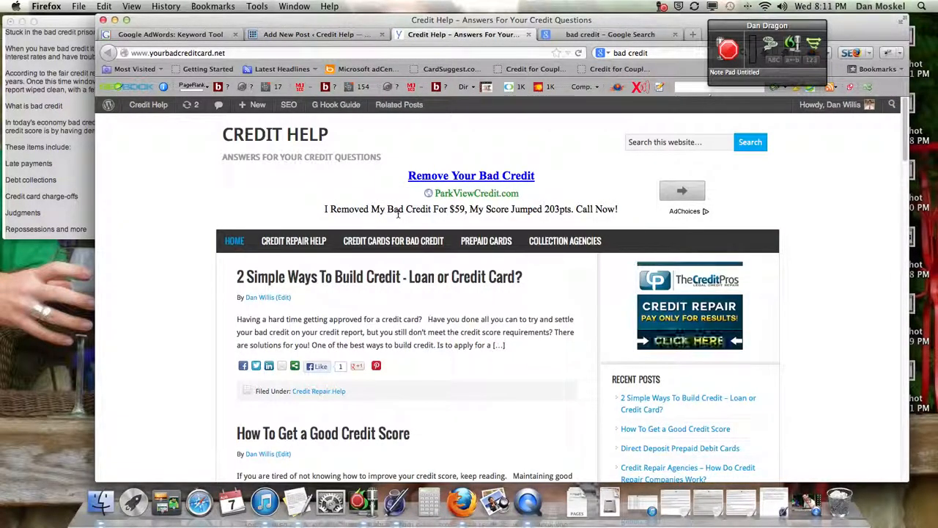
pyautogui.click(293, 241)
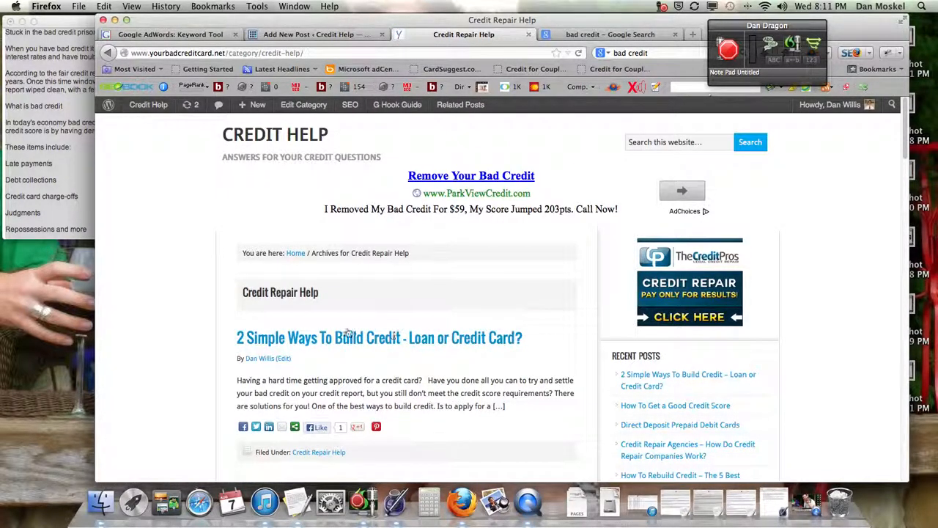
pyautogui.click(295, 254)
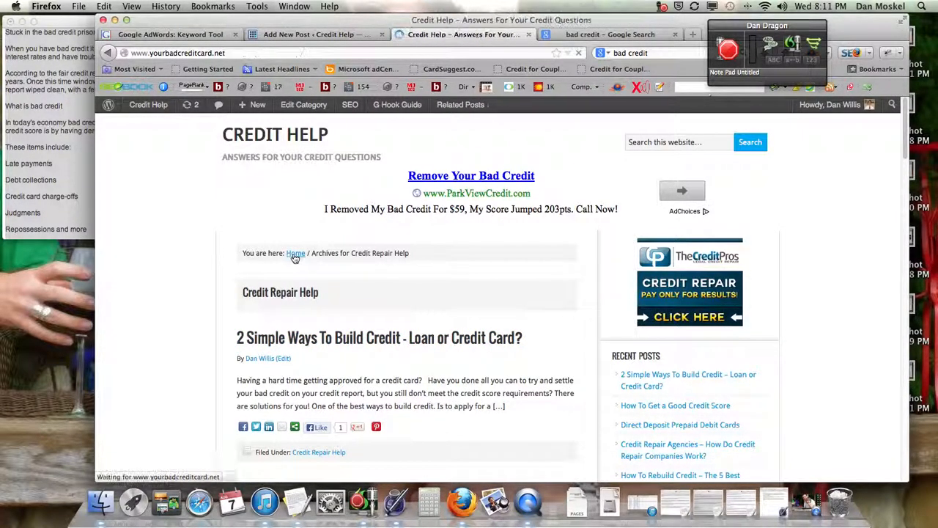
# Preview the post draft and check that its Fair Credit Reporting Act link leads to the FTC page, returning to the preview.
pyautogui.click(332, 36)
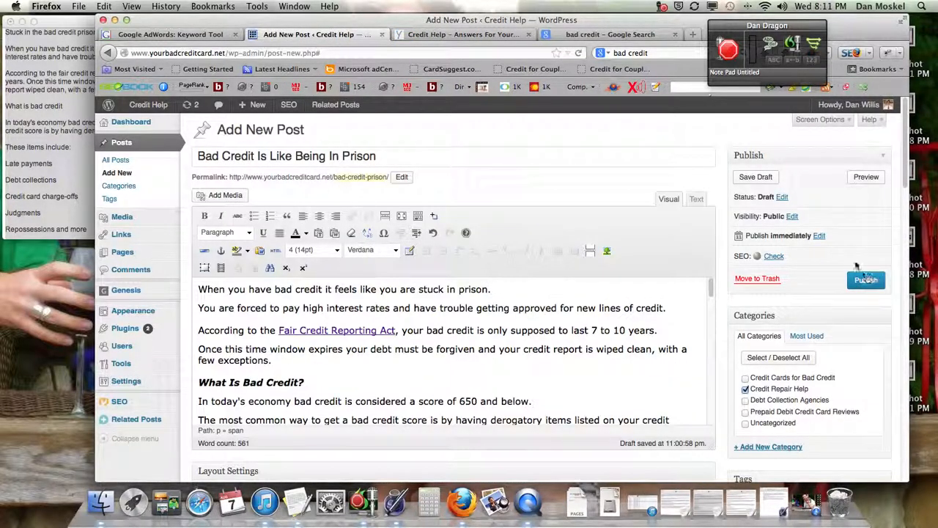
pyautogui.click(864, 178)
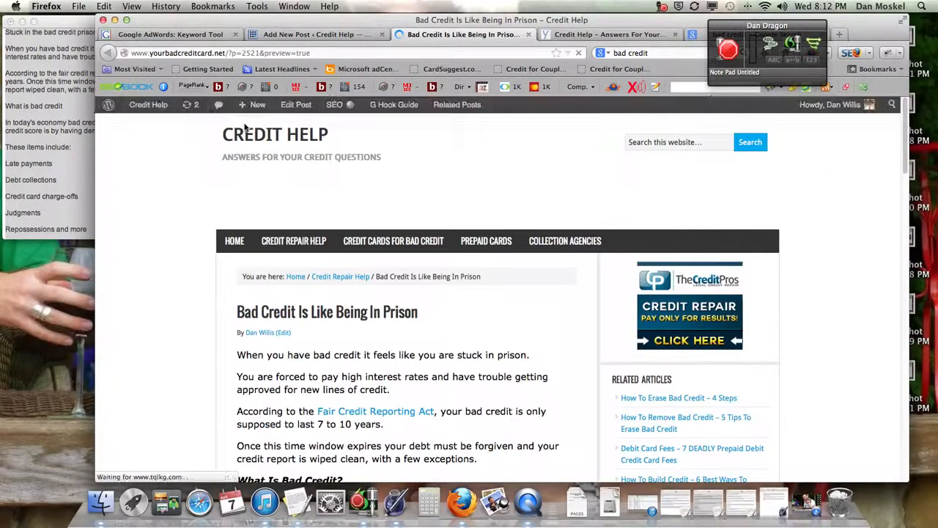
pyautogui.scroll(-3, 338, 199)
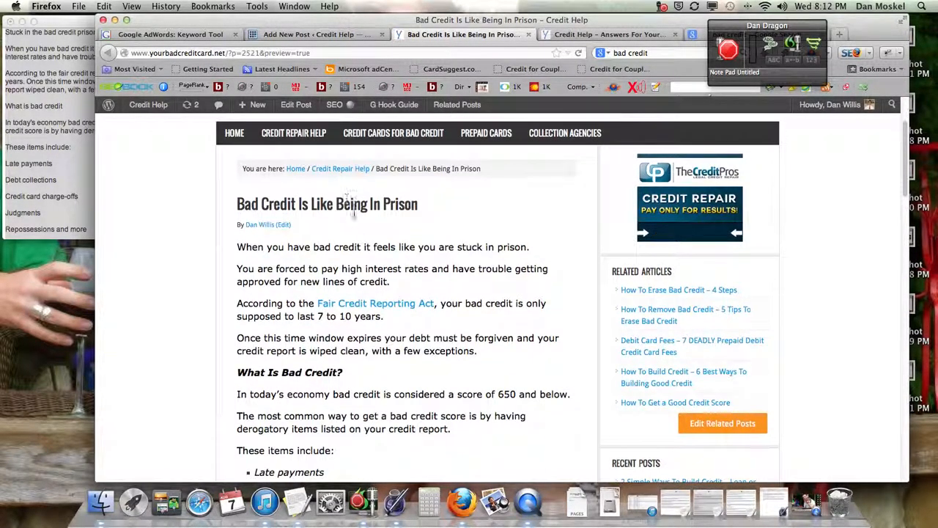
pyautogui.click(394, 306)
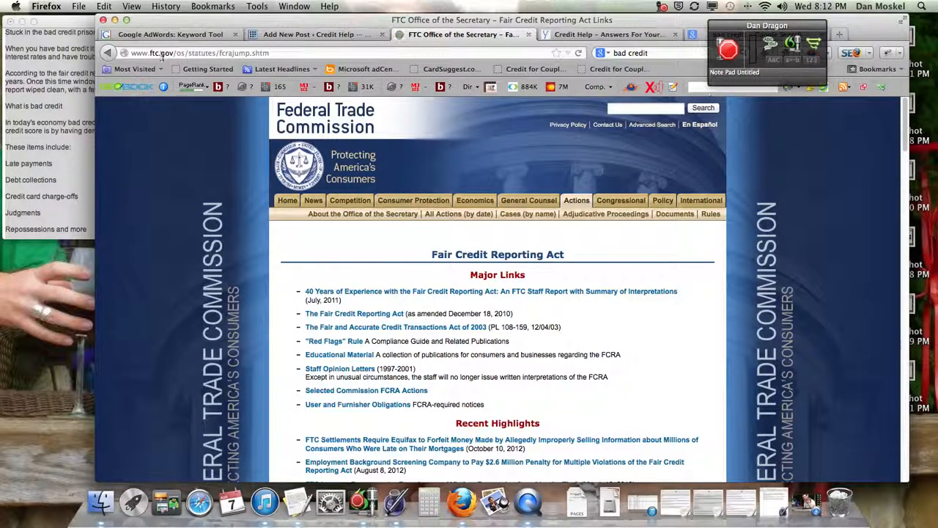
pyautogui.moveTo(431, 258); pyautogui.dragTo(562, 265)
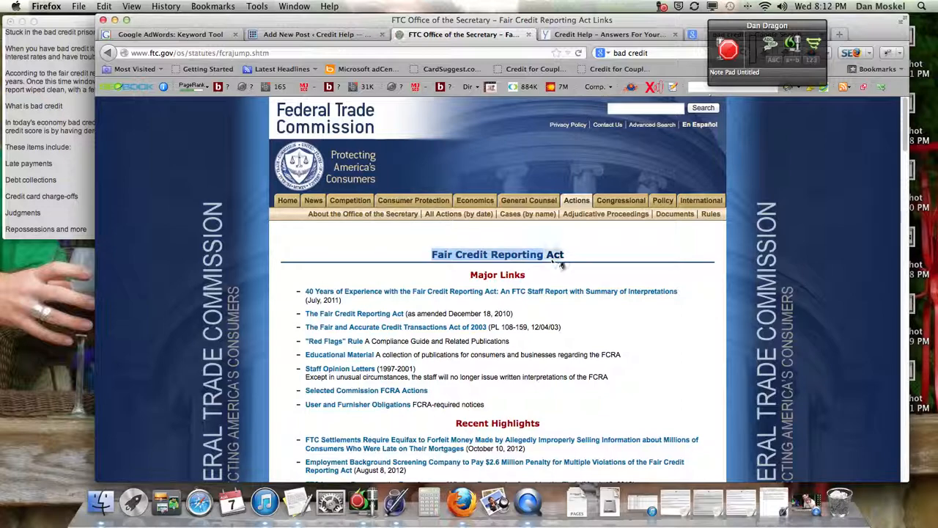
pyautogui.click(109, 53)
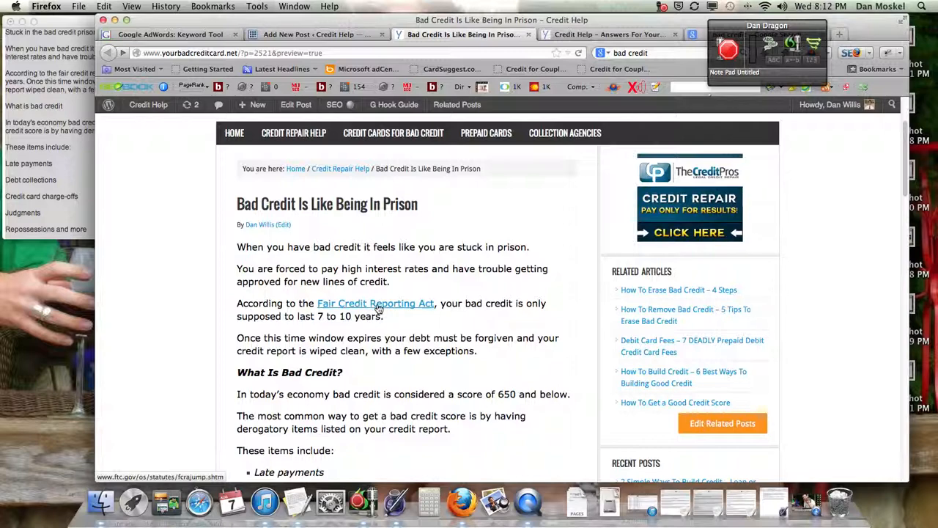
# Read through the previewed post to its closing paragraph, checking the subheadings, lists and internal links.
pyautogui.scroll(-3, 379, 306)
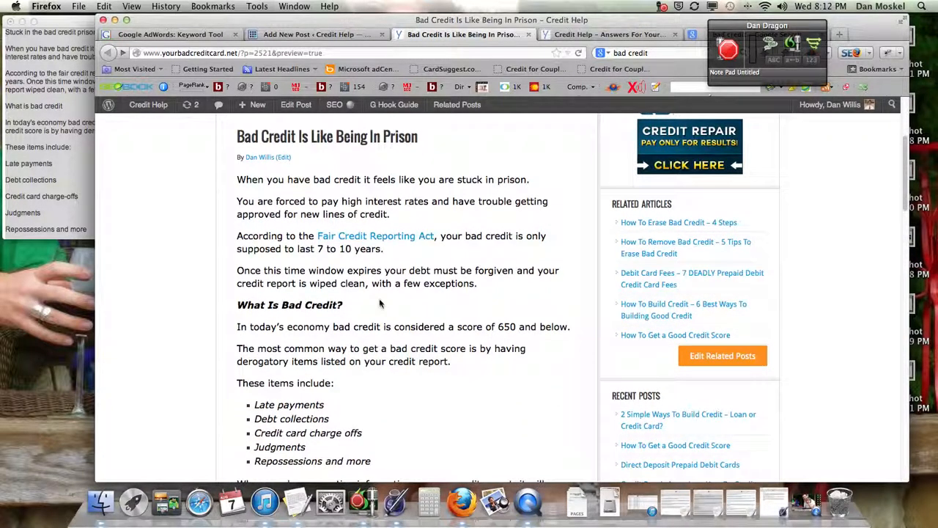
pyautogui.scroll(-10, 320, 304)
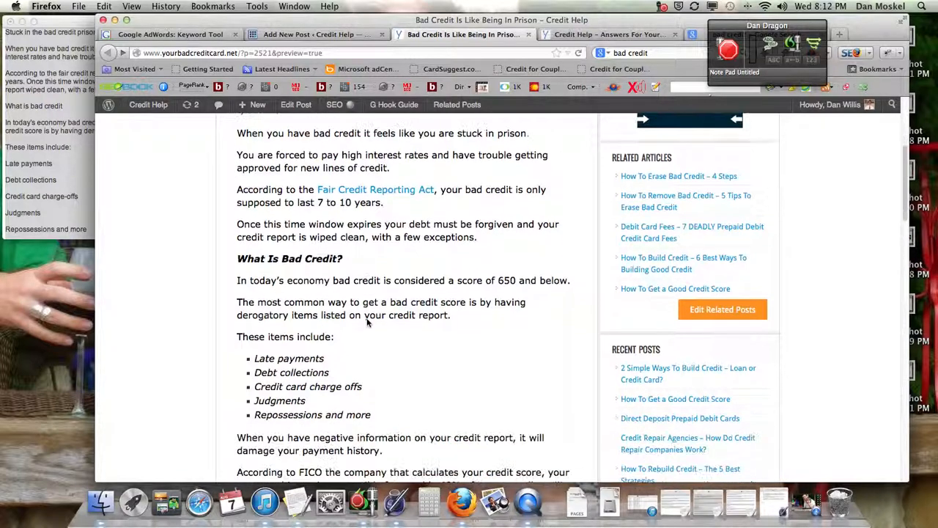
pyautogui.scroll(-9, 371, 323)
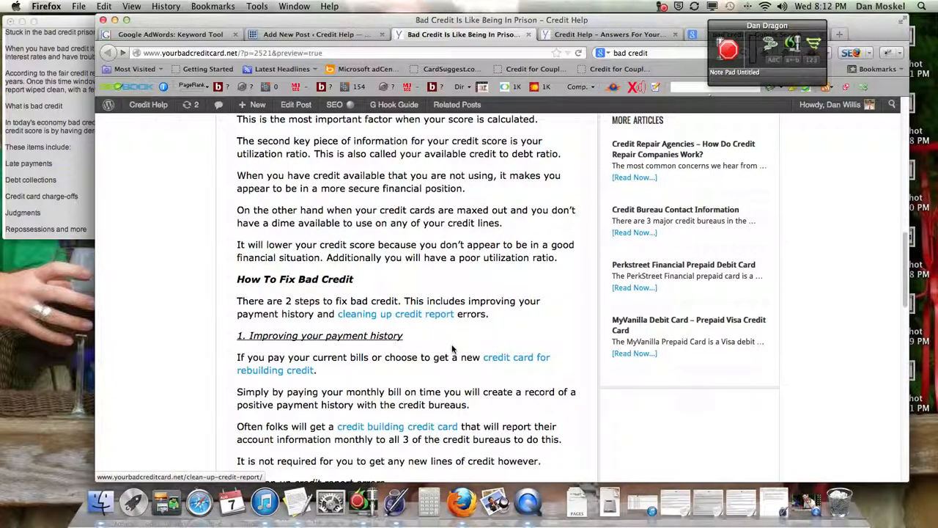
pyautogui.scroll(-1, 516, 362)
pyautogui.scroll(-3, 516, 362)
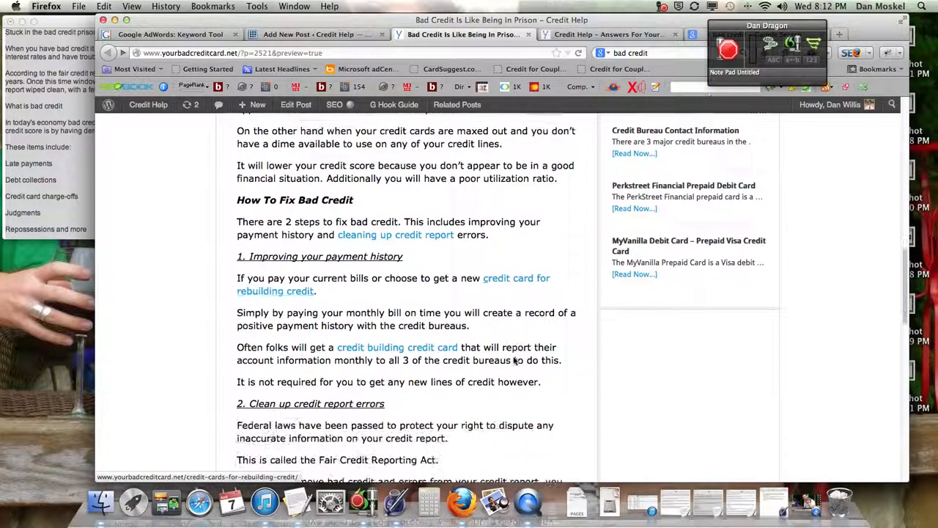
pyautogui.scroll(-6, 400, 339)
pyautogui.scroll(-2, 425, 308)
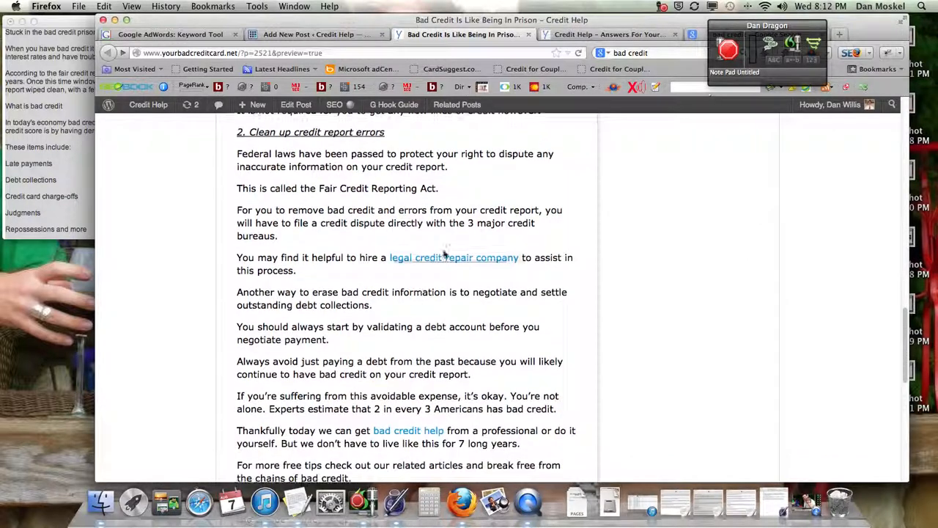
pyautogui.scroll(-4, 441, 283)
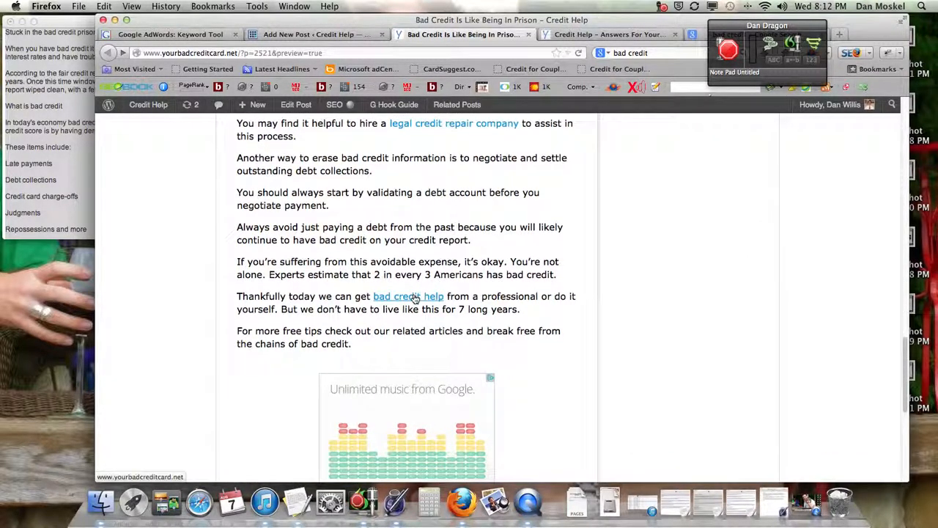
# Test the preview's "bad credit help" and "credit card for rebuilding credit" links, returning to the preview after each.
pyautogui.click(415, 297)
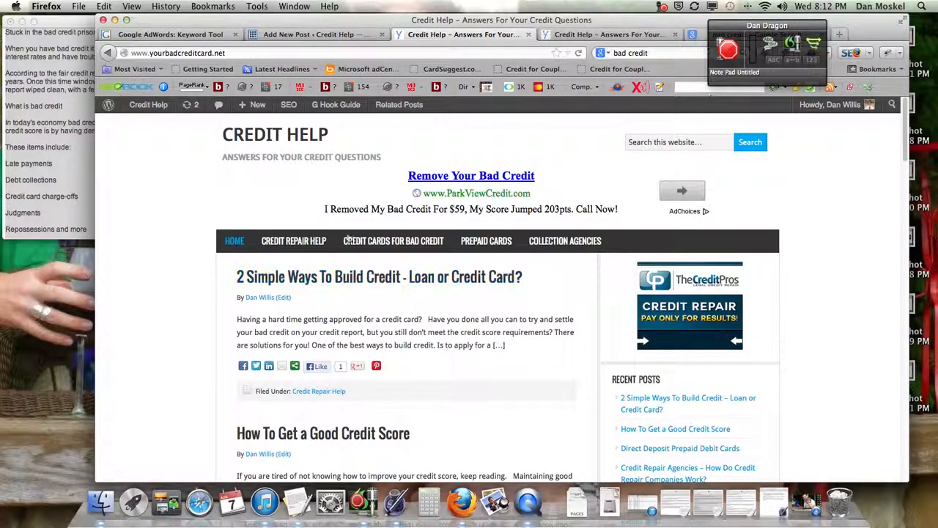
pyautogui.click(107, 54)
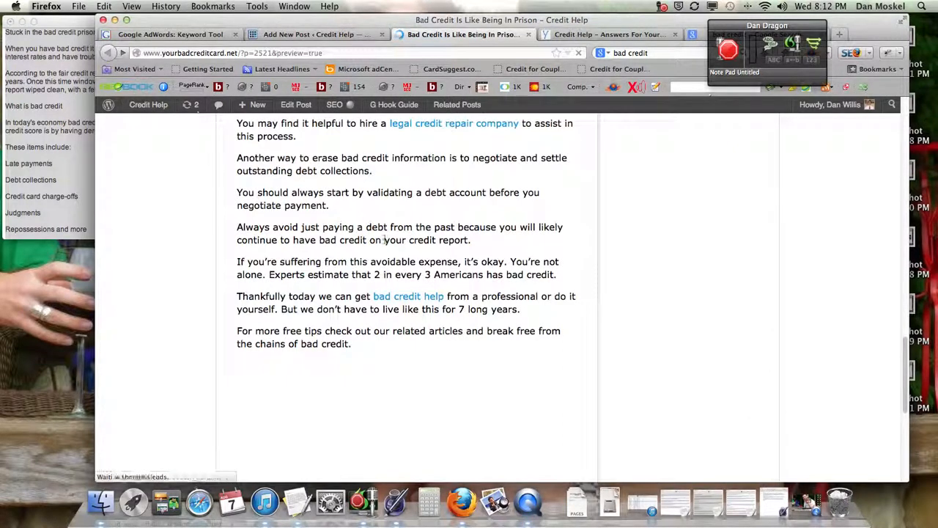
pyautogui.scroll(5, 384, 242)
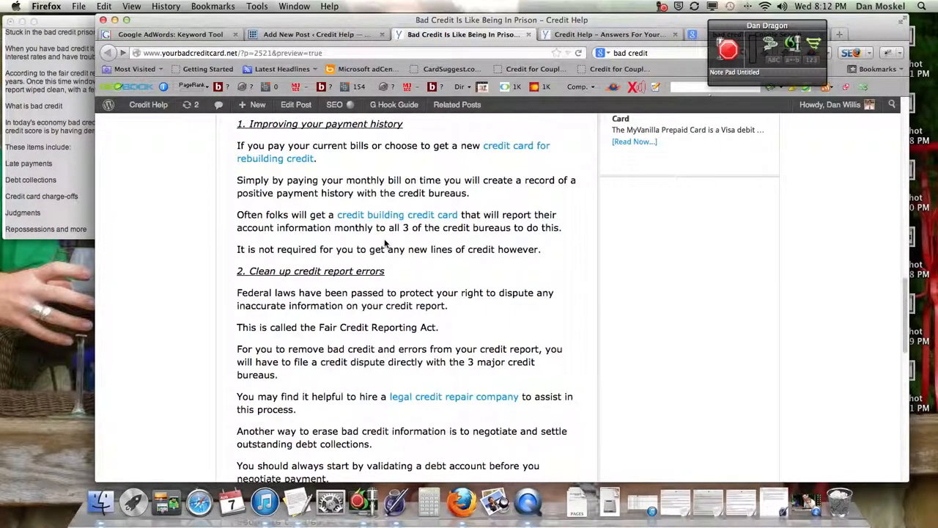
pyautogui.click(294, 159)
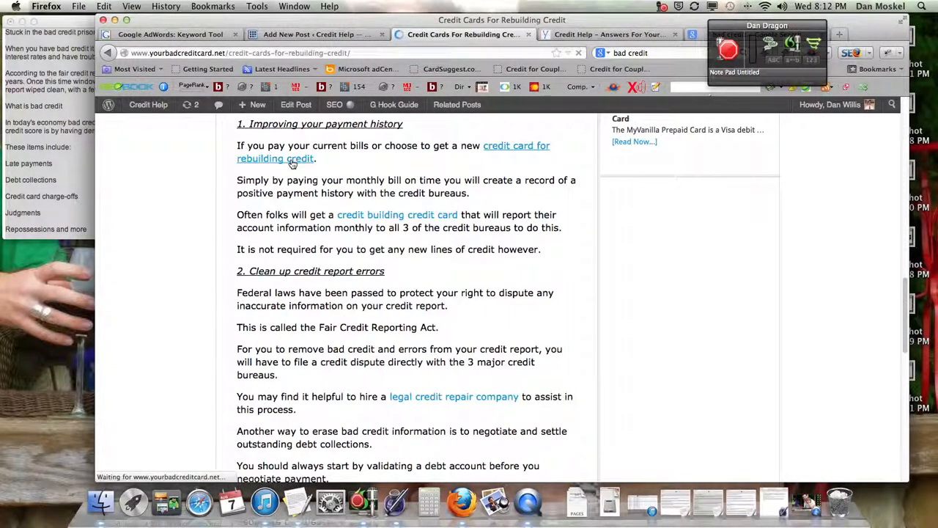
pyautogui.click(108, 53)
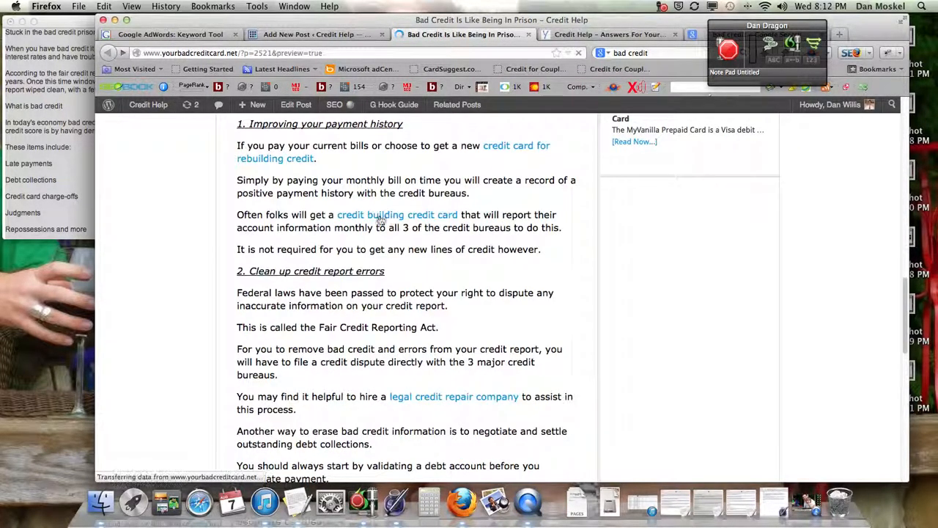
# Test the preview's "credit building credit card" link, return to the preview, and locate the "cleaning up credit report" anchor text.
pyautogui.click(407, 220)
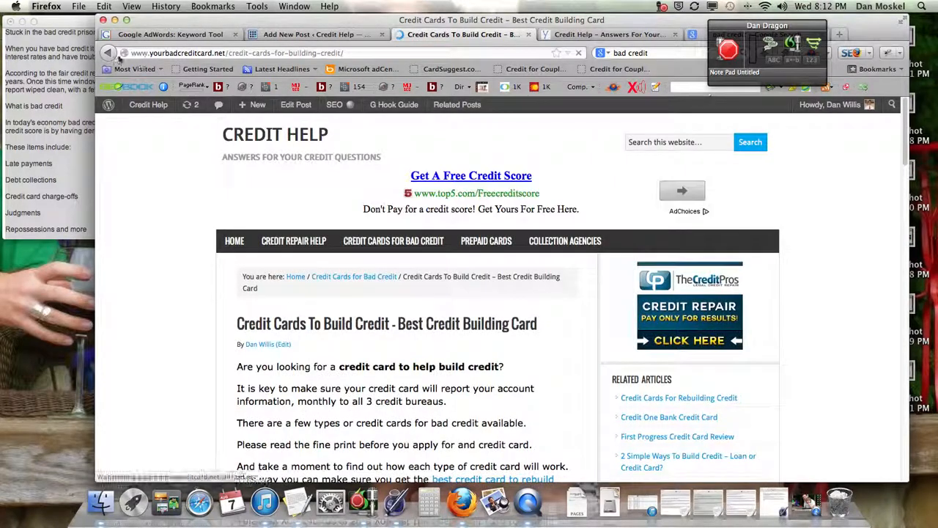
pyautogui.click(108, 52)
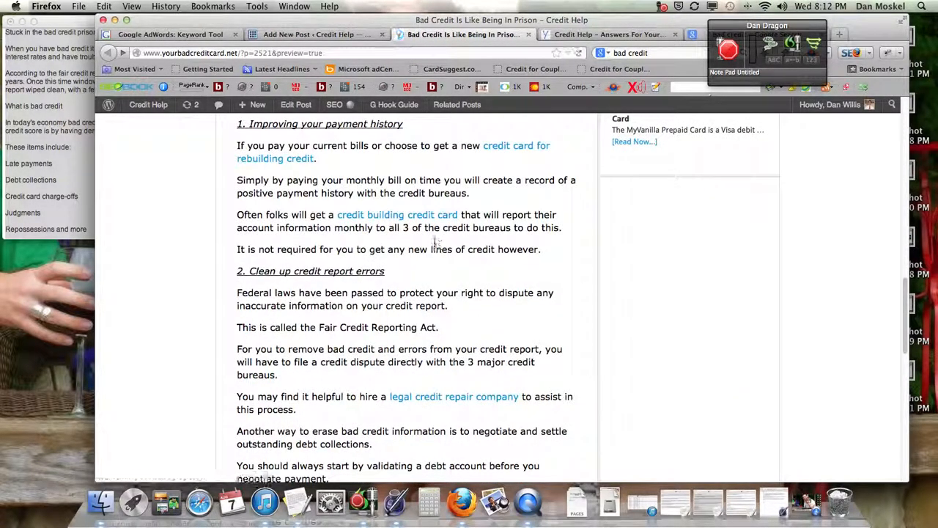
pyautogui.scroll(5, 434, 250)
pyautogui.scroll(5, 434, 249)
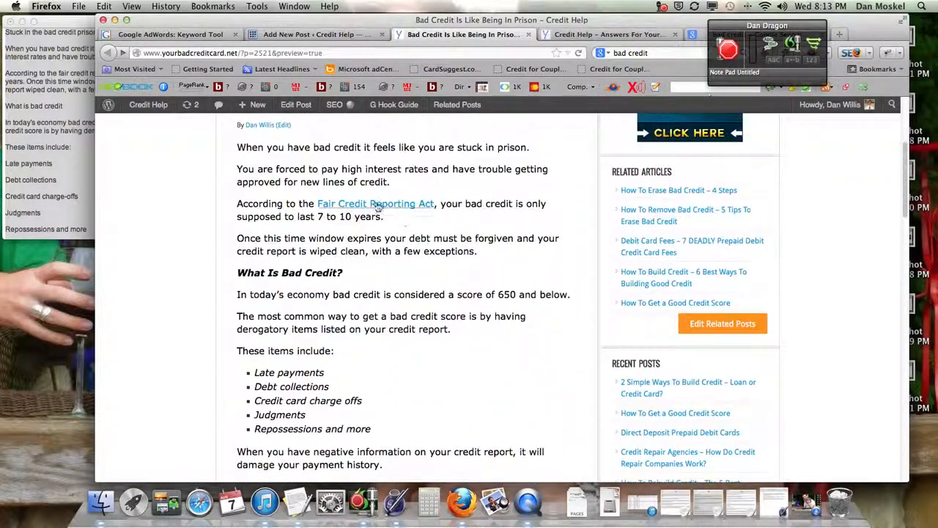
pyautogui.scroll(-4, 380, 213)
pyautogui.scroll(-5, 380, 212)
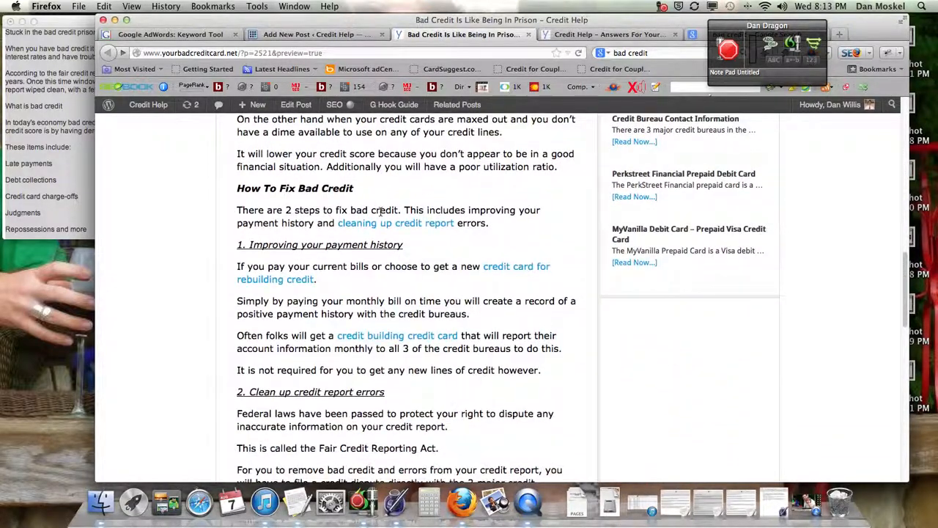
pyautogui.moveTo(337, 223); pyautogui.dragTo(456, 223)
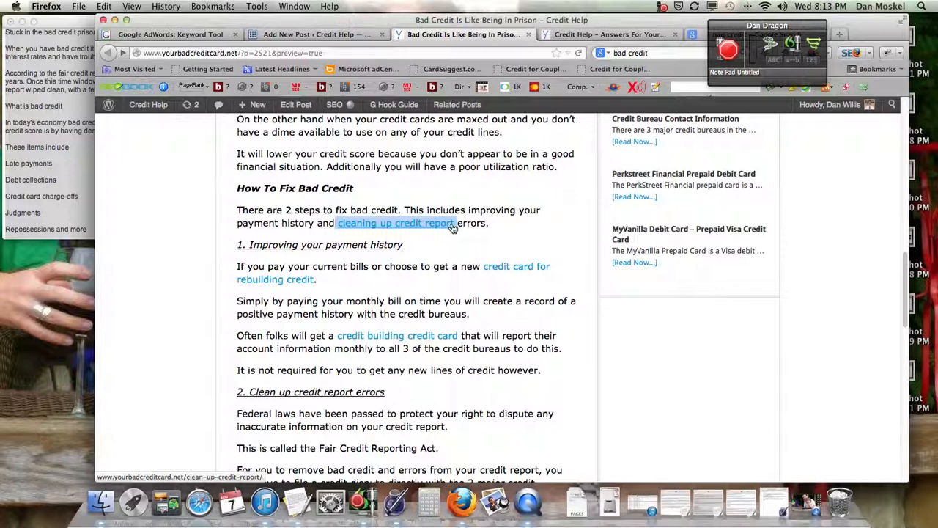
# Review the main keyword and the four anchor phrases in the AdWords Keyword Tool, and look over the post draft's body.
pyautogui.click(190, 35)
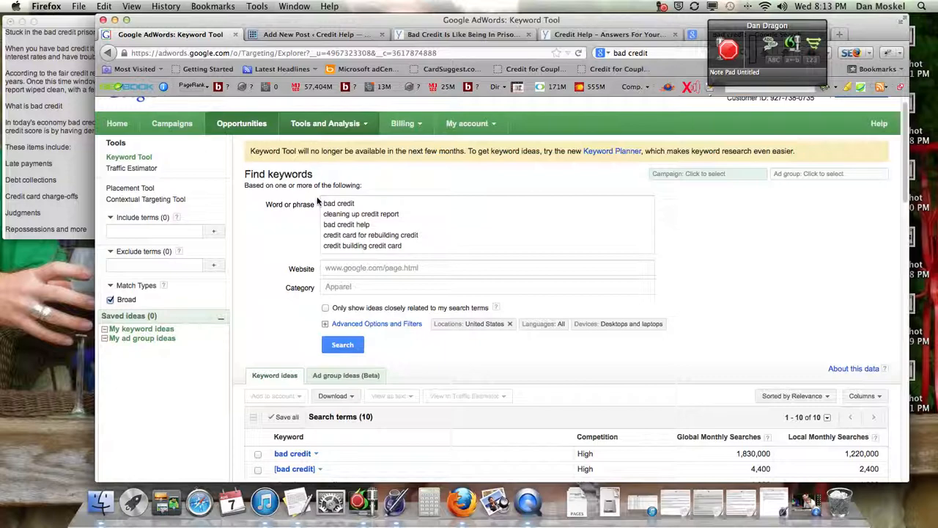
pyautogui.click(345, 204)
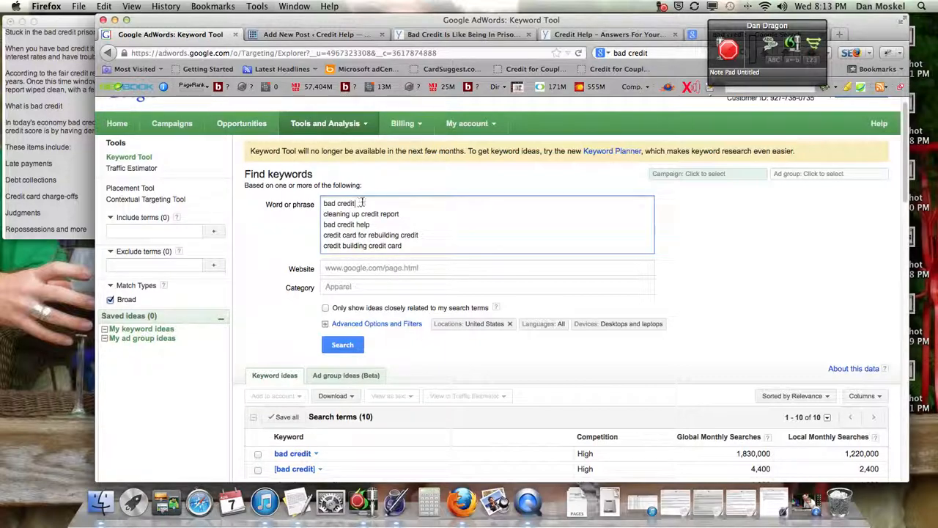
pyautogui.scroll(-1, 381, 207)
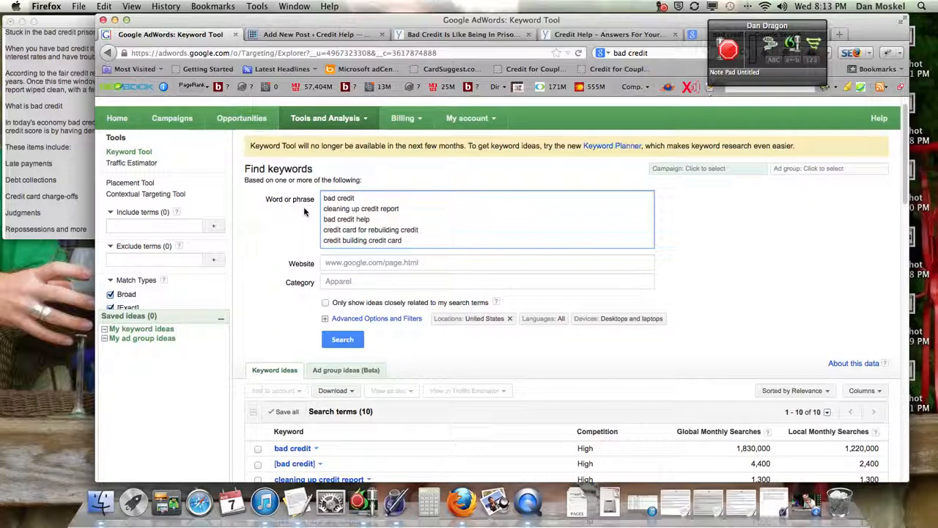
pyautogui.moveTo(324, 209); pyautogui.dragTo(423, 240)
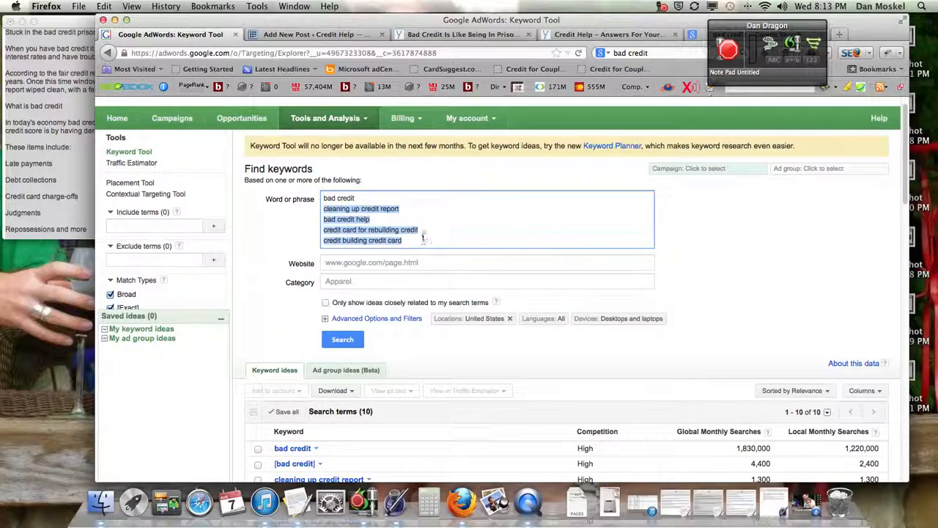
pyautogui.click(338, 34)
pyautogui.click(343, 330)
pyautogui.scroll(-8, 344, 334)
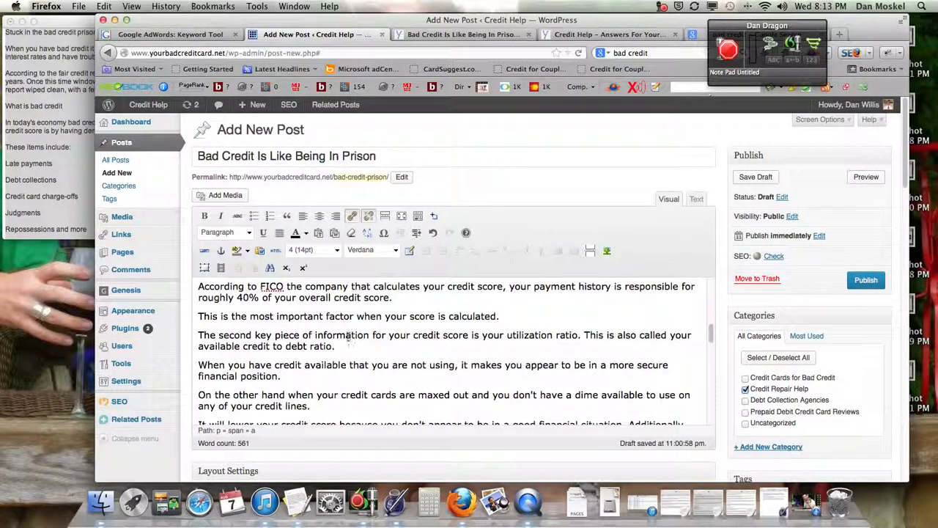
# Compare the preview's "cleaning up credit report" anchor text with its linked article's title, returning to the preview after each check.
pyautogui.click(442, 34)
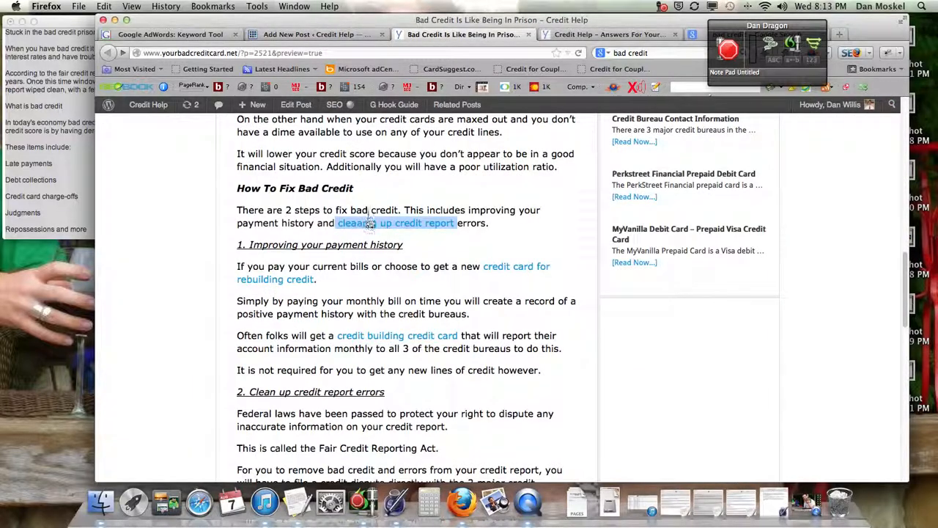
pyautogui.click(388, 224)
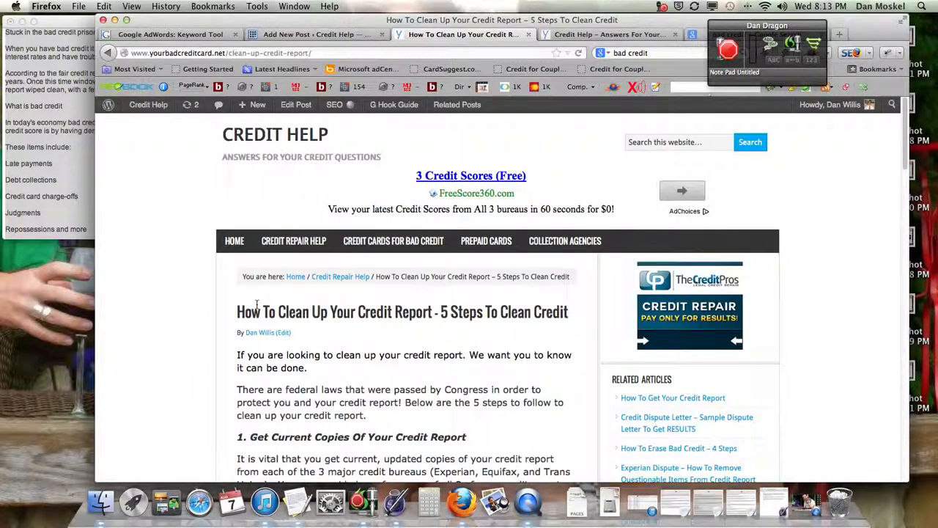
pyautogui.moveTo(233, 315); pyautogui.dragTo(434, 313)
pyautogui.click(108, 53)
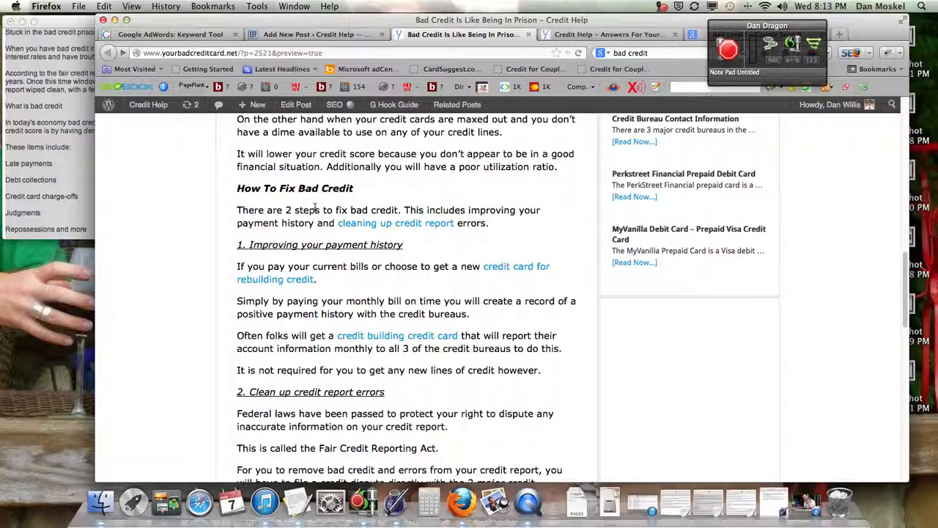
pyautogui.moveTo(337, 224); pyautogui.dragTo(454, 230)
pyautogui.click(407, 228)
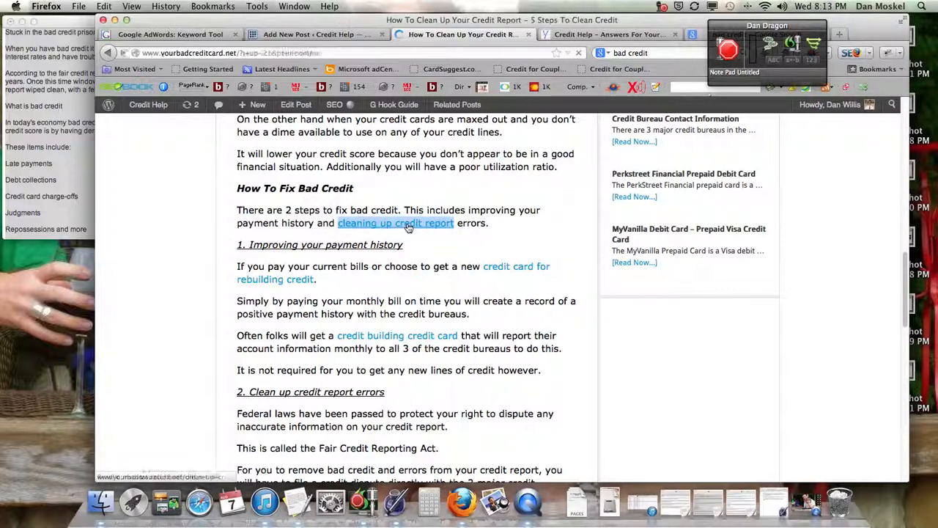
pyautogui.moveTo(237, 313); pyautogui.dragTo(434, 312)
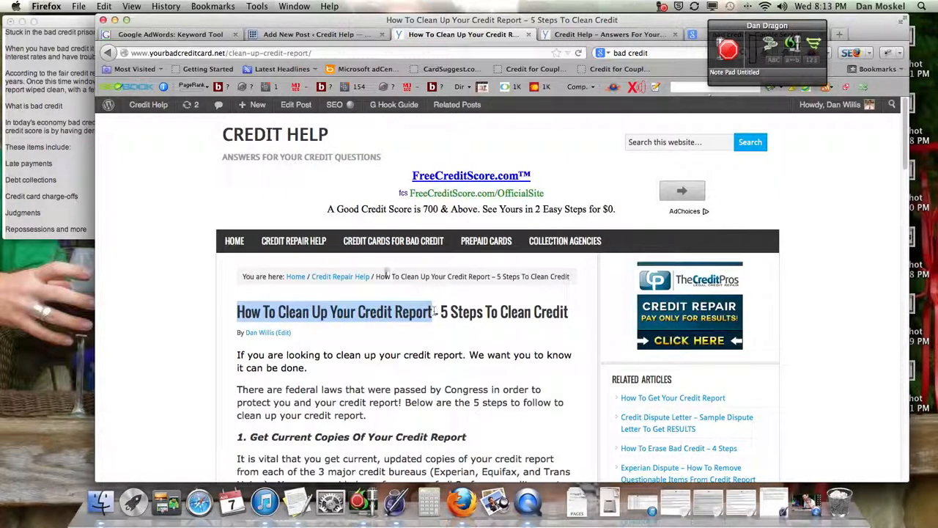
pyautogui.click(107, 53)
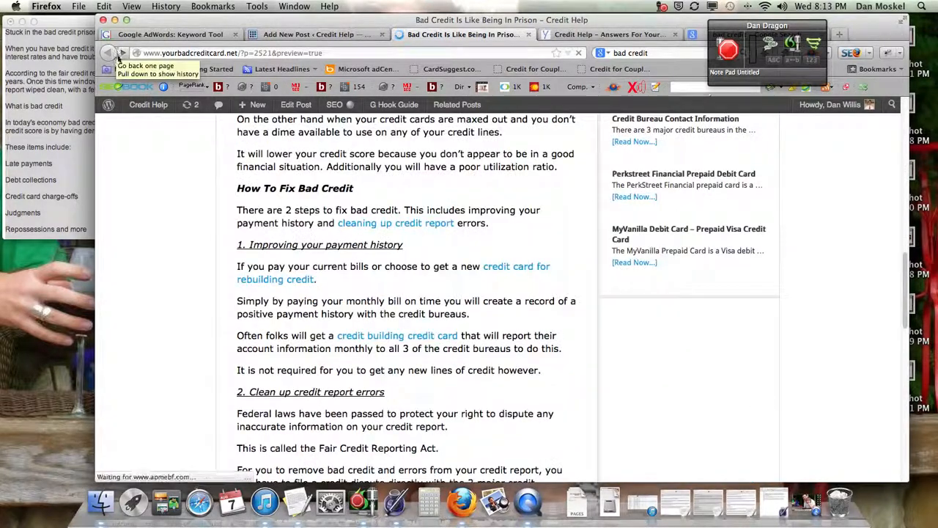
pyautogui.moveTo(337, 223); pyautogui.dragTo(453, 227)
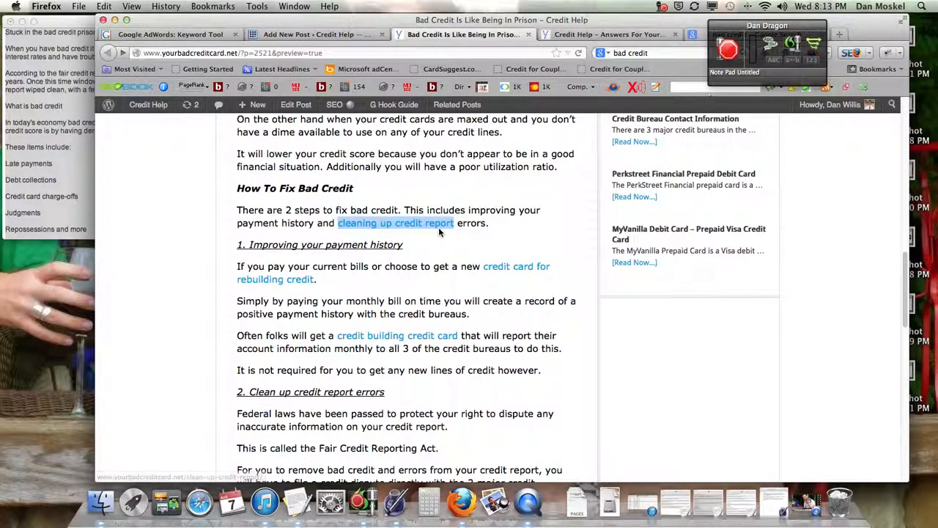
pyautogui.click(422, 227)
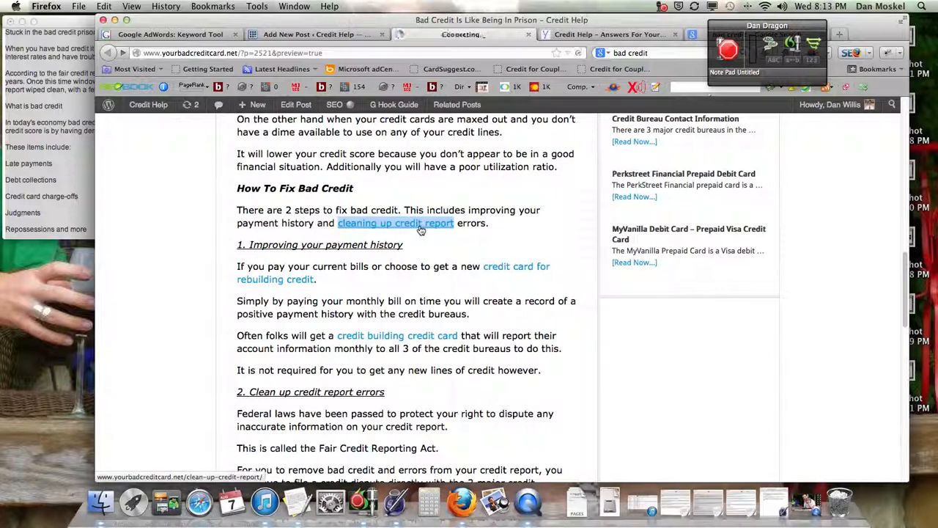
pyautogui.moveTo(237, 312); pyautogui.dragTo(435, 307)
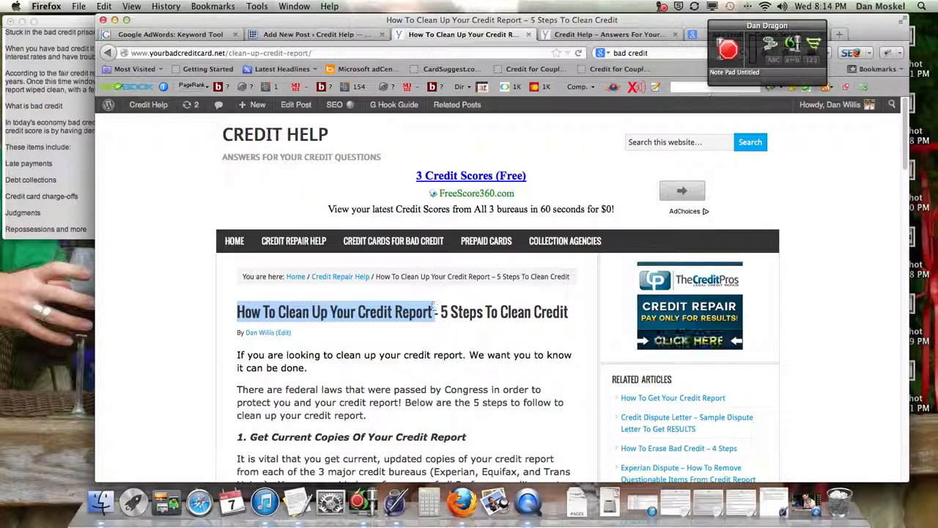
pyautogui.click(108, 53)
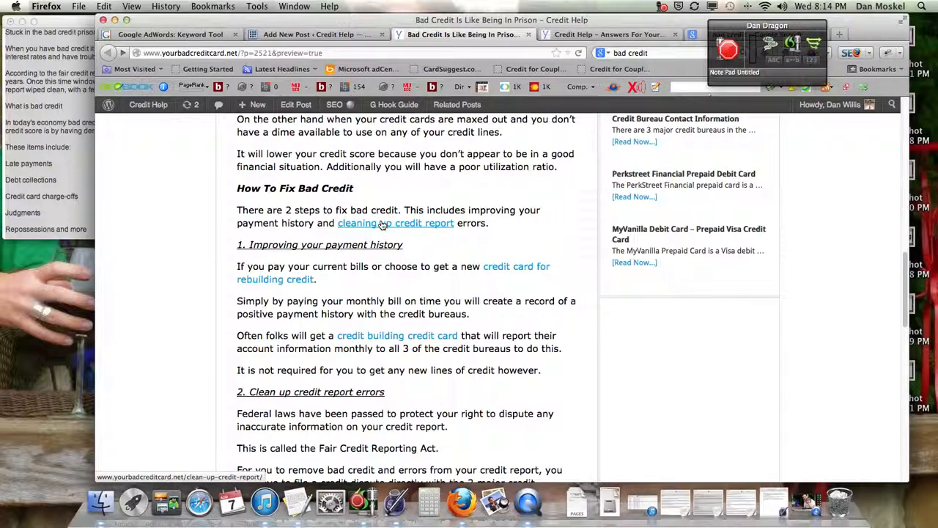
# Limit the AdWords Keyword Tool results to exact match only and sort them by global monthly searches.
pyautogui.click(195, 39)
pyautogui.scroll(-2, 285, 250)
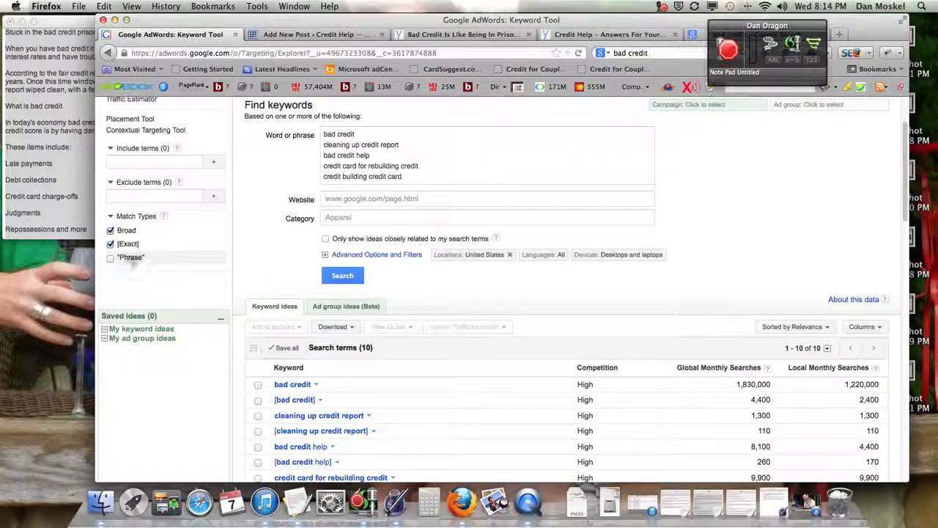
pyautogui.click(110, 244)
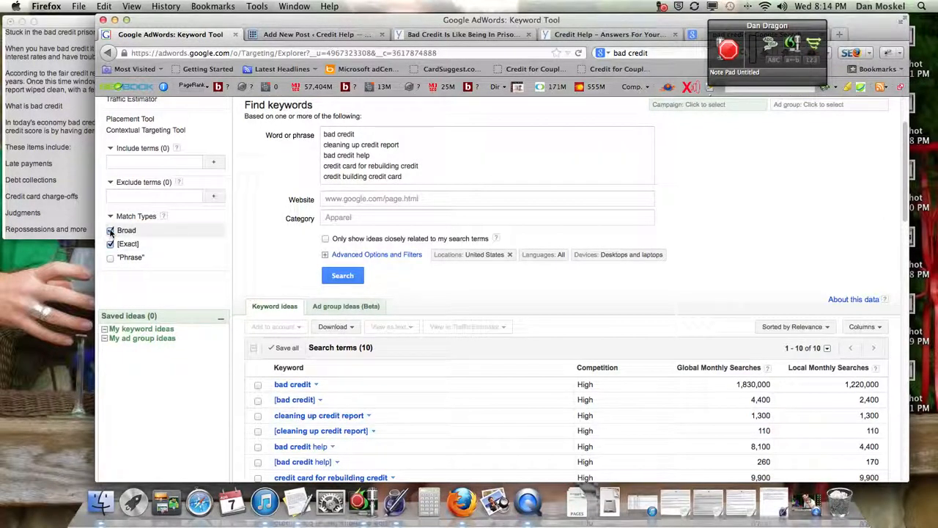
pyautogui.click(111, 231)
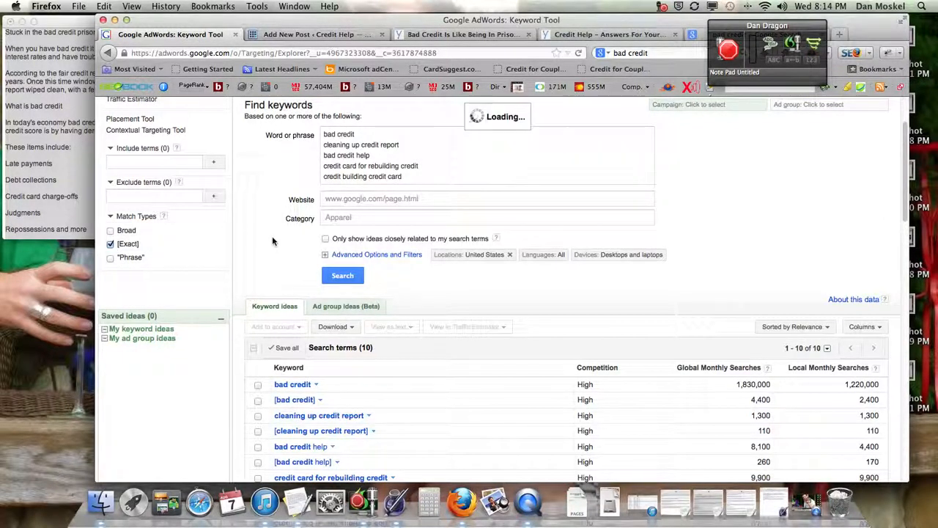
pyautogui.scroll(-3, 274, 240)
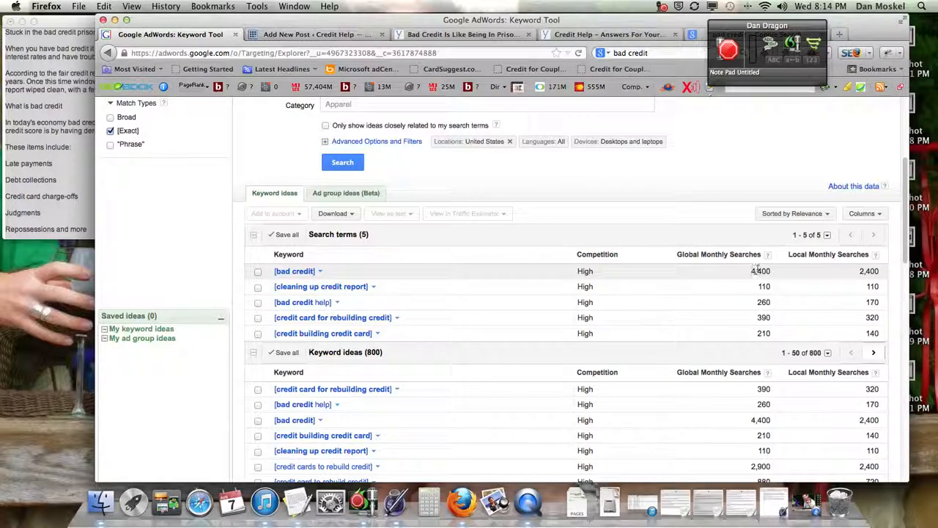
pyautogui.click(706, 260)
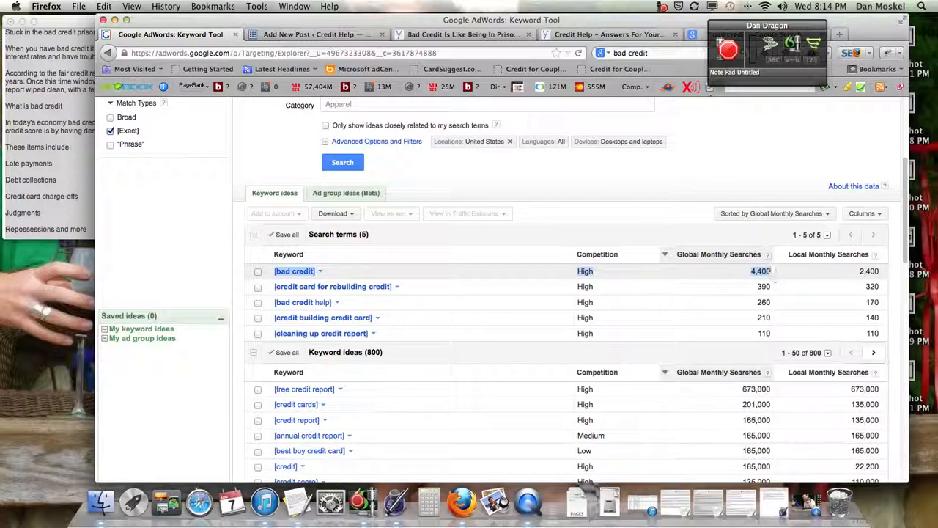
pyautogui.click(627, 277)
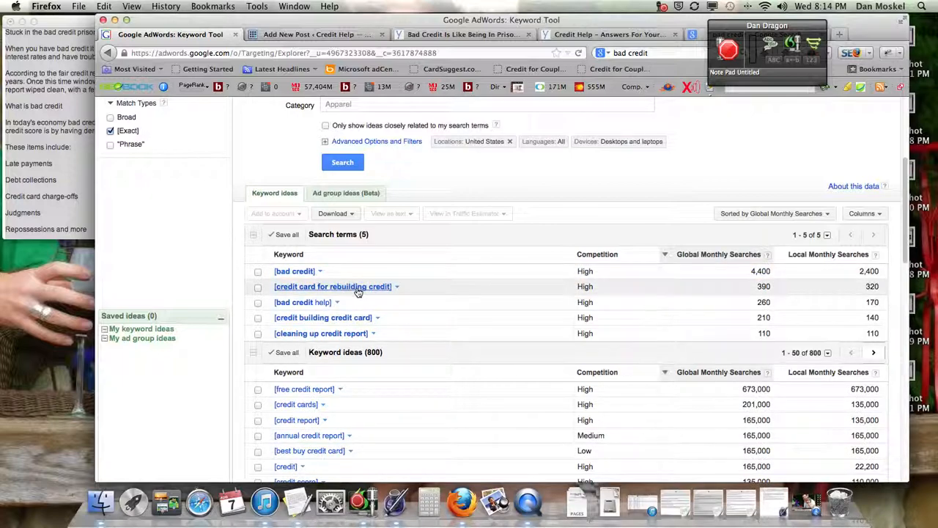
# Open the preview's "credit card for rebuilding credit" link and check the linked article's title against the anchor text.
pyautogui.click(316, 35)
pyautogui.click(442, 35)
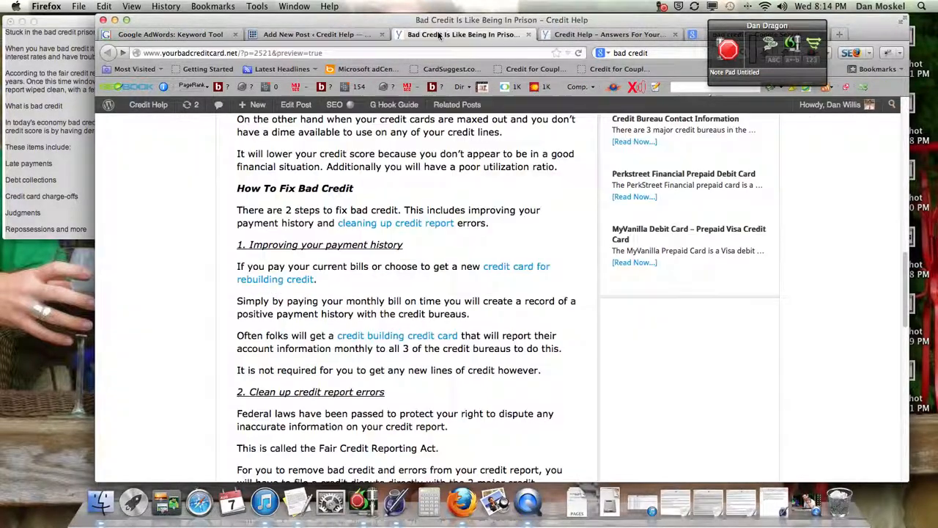
pyautogui.click(517, 269)
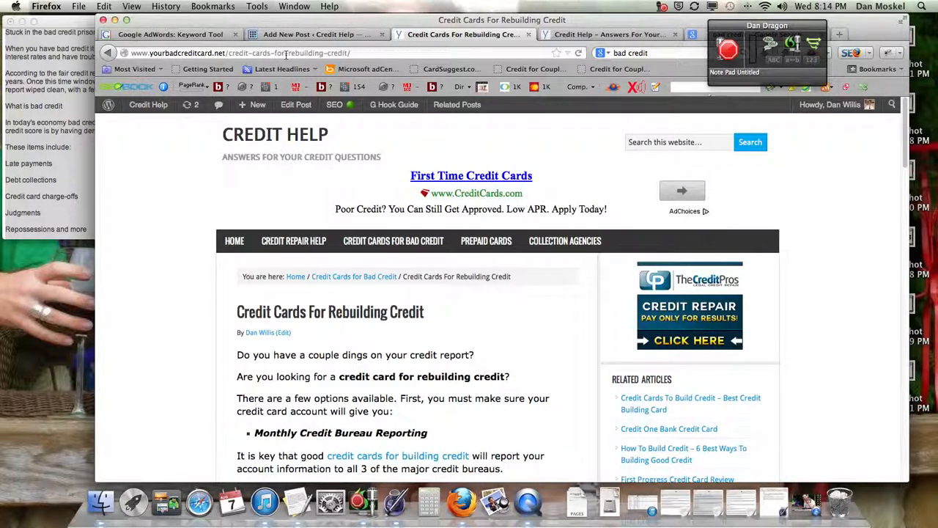
pyautogui.moveTo(236, 312); pyautogui.dragTo(424, 314)
# Check the anchor phrases' exact-match search volumes in the Keyword Tool, and re-examine the Credit Cards For Rebuilding Credit article's title.
pyautogui.click(310, 35)
pyautogui.click(194, 34)
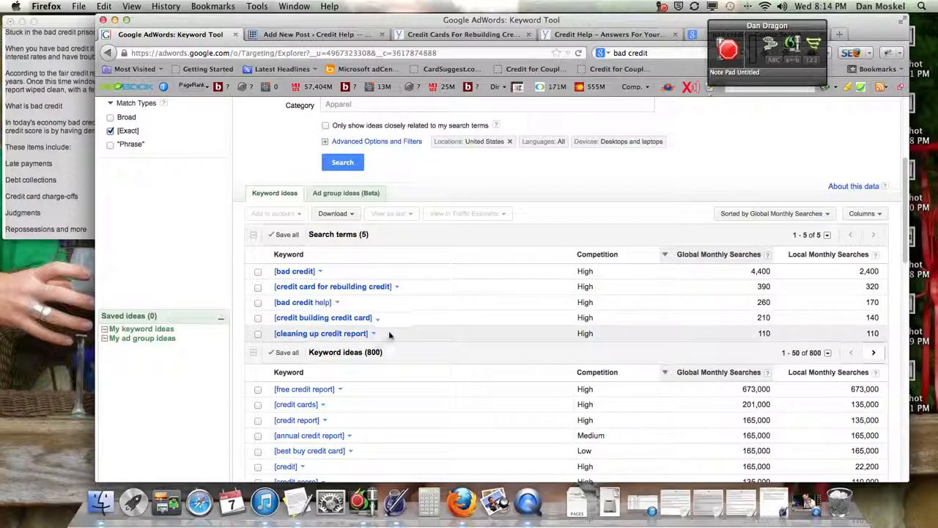
pyautogui.doubleClick(776, 335)
pyautogui.click(432, 35)
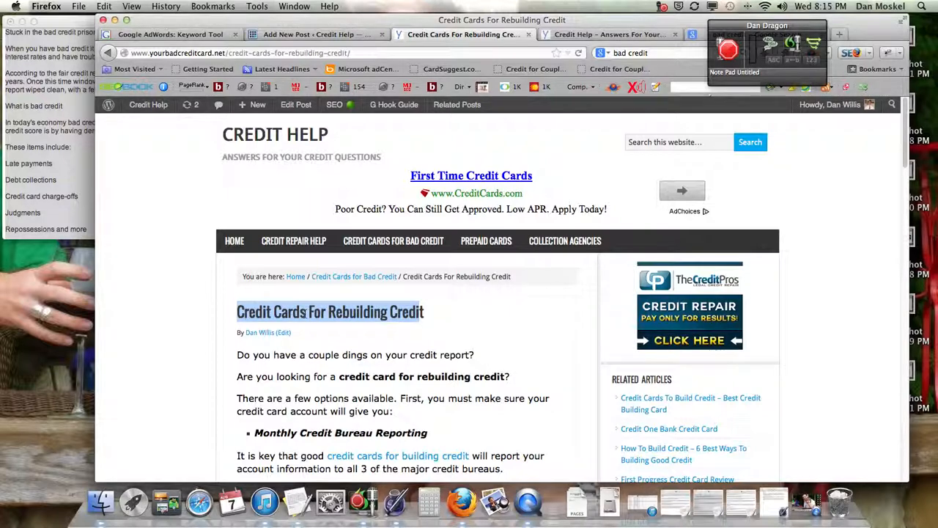
pyautogui.click(236, 317)
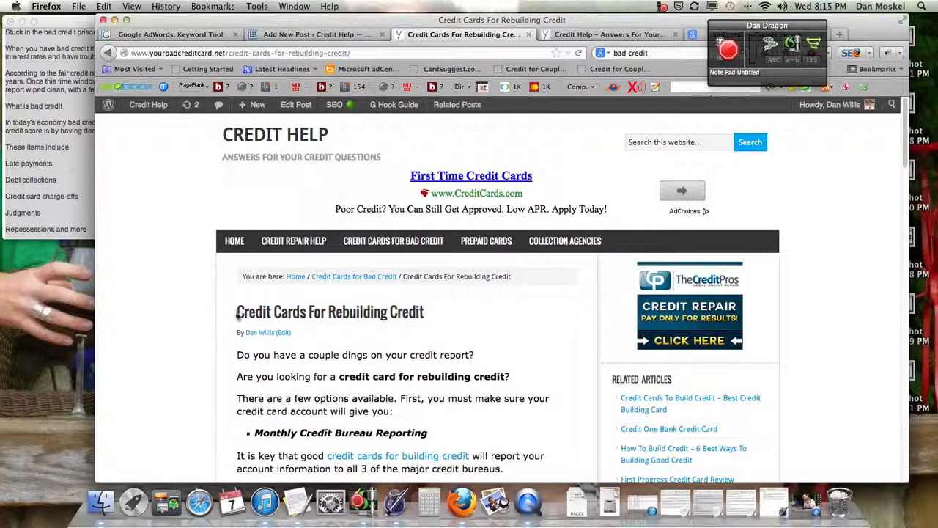
pyautogui.moveTo(238, 314); pyautogui.dragTo(433, 314)
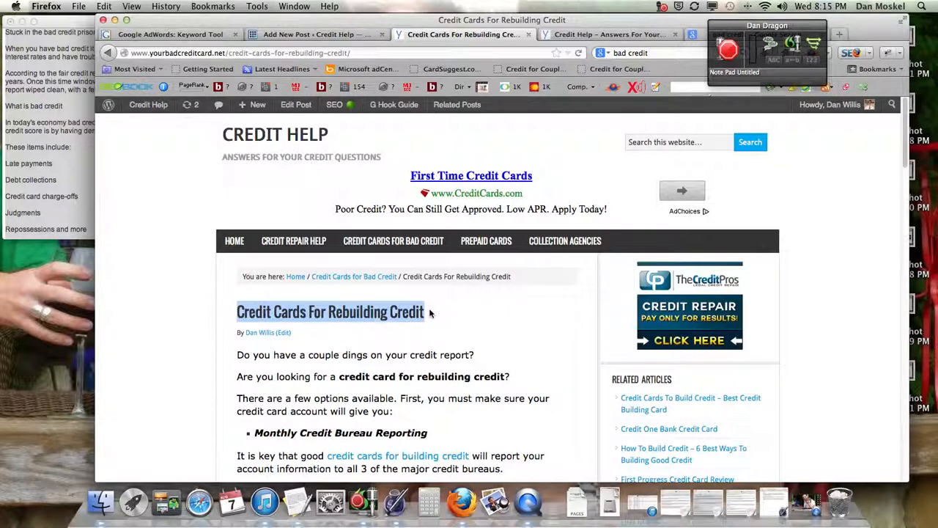
# Return to the "Bad Credit Is Like Being In Prison" draft and look over its layout, category and publishing settings.
pyautogui.click(308, 34)
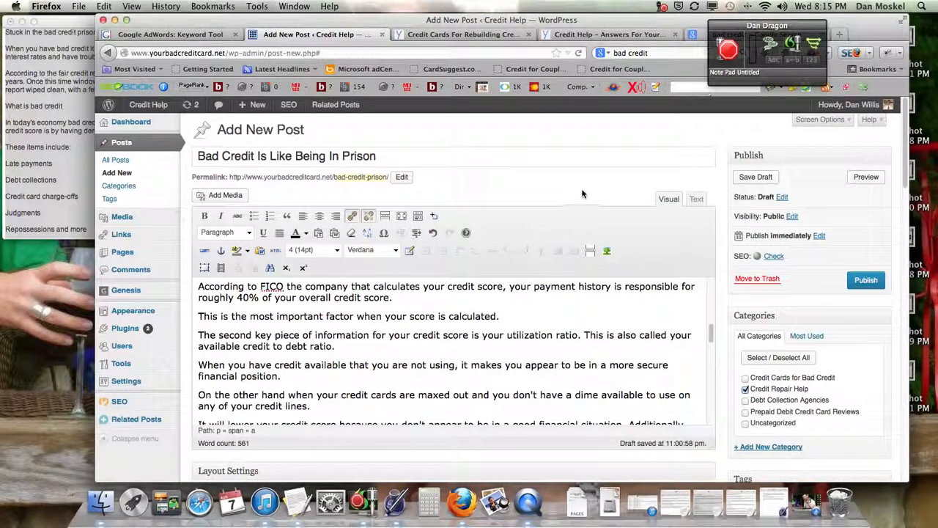
pyautogui.scroll(-1, 583, 192)
pyautogui.scroll(1, 585, 193)
pyautogui.scroll(-10, 586, 193)
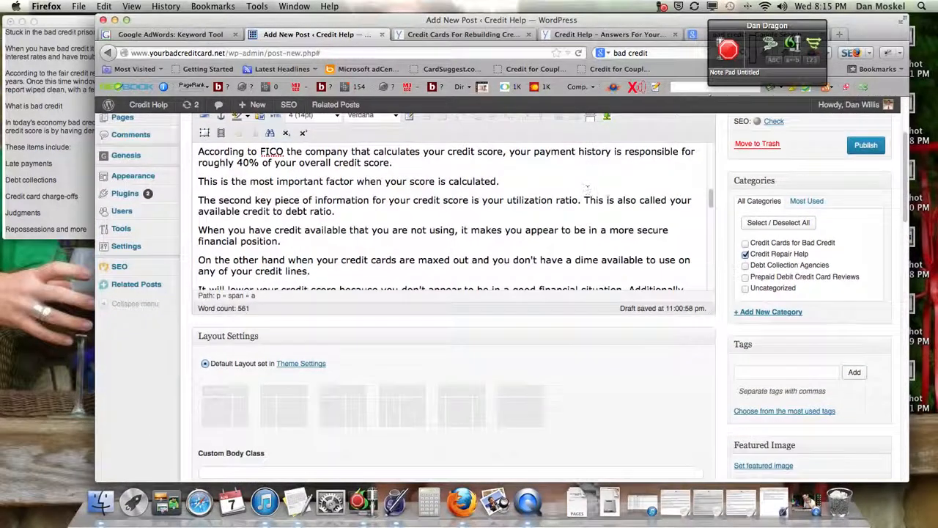
pyautogui.scroll(15, 732, 254)
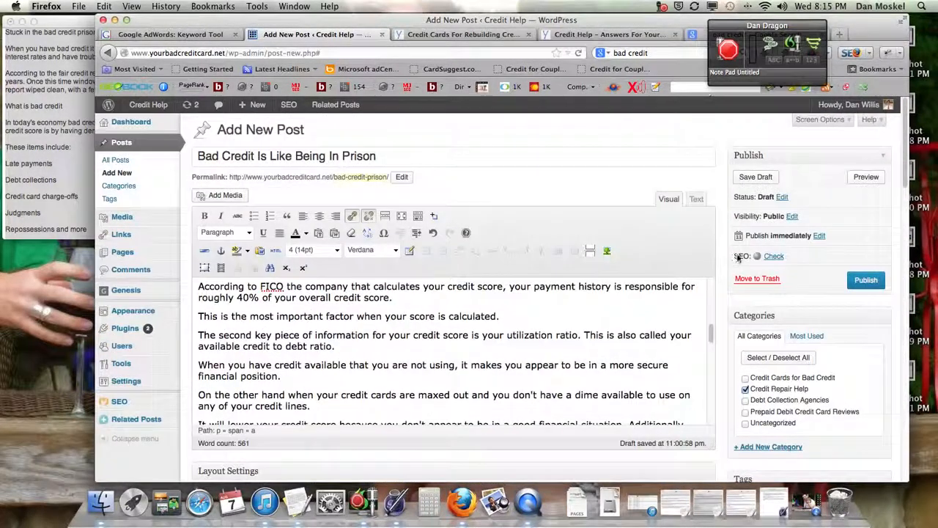
# Publish the "Bad Credit Is Like Being In Prison" post and open the live post in a new tab.
pyautogui.click(863, 282)
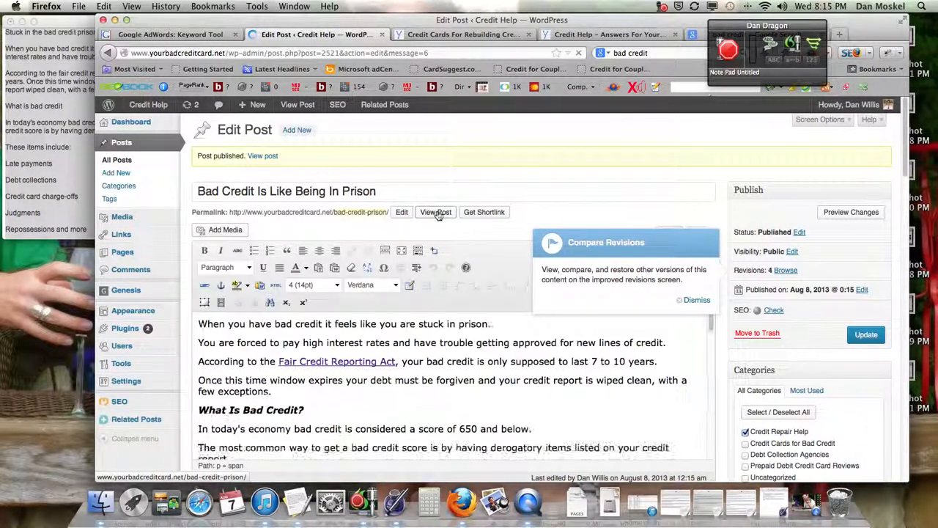
pyautogui.rightClick(440, 213)
pyautogui.click(451, 220)
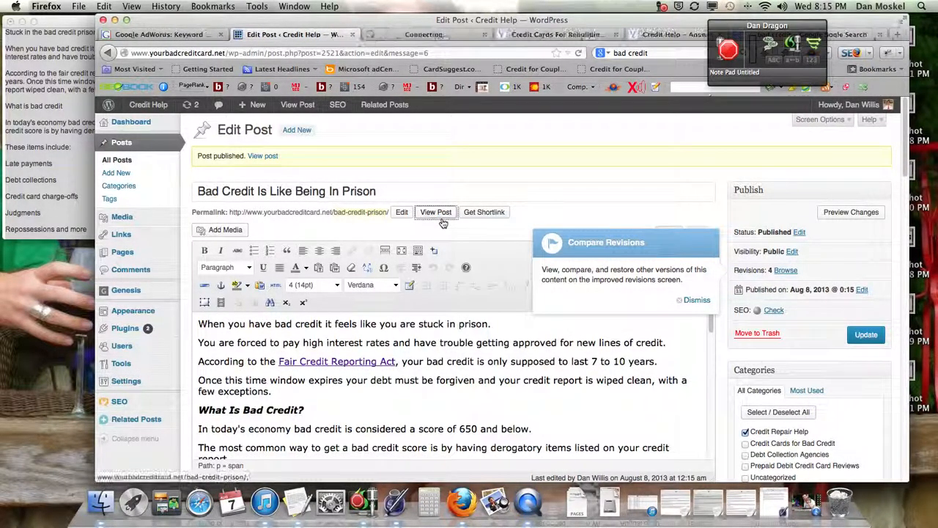
pyautogui.click(424, 37)
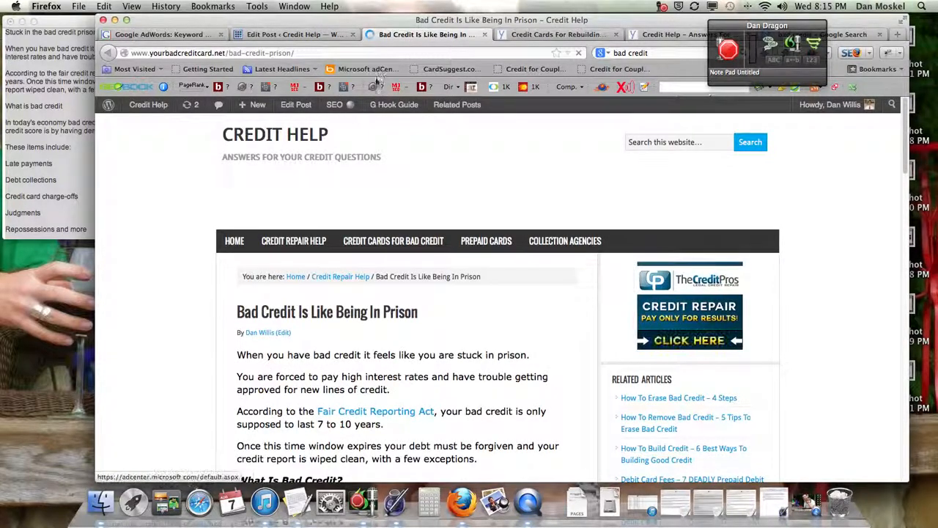
# Test the live post's "Fair Credit Reporting Act" and "cleaning up credit report" links, returning to the post after each.
pyautogui.scroll(-5, 329, 242)
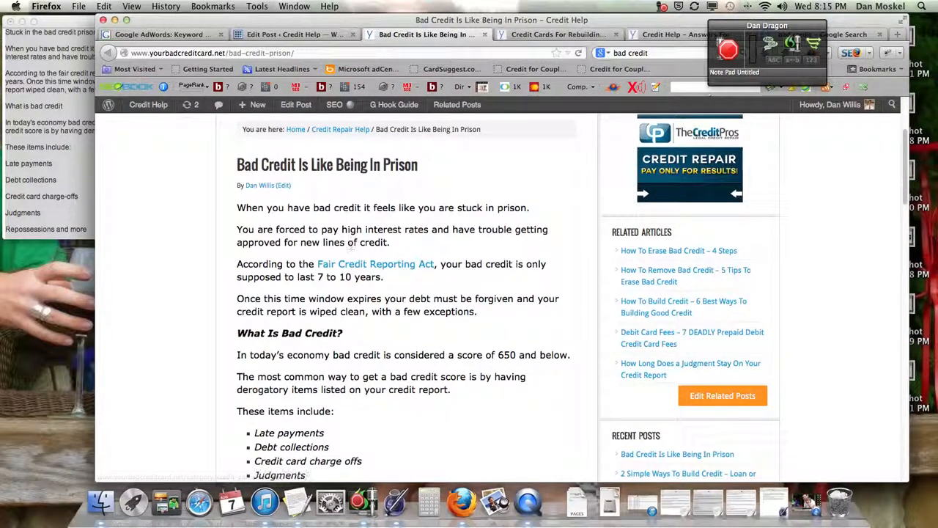
pyautogui.click(403, 268)
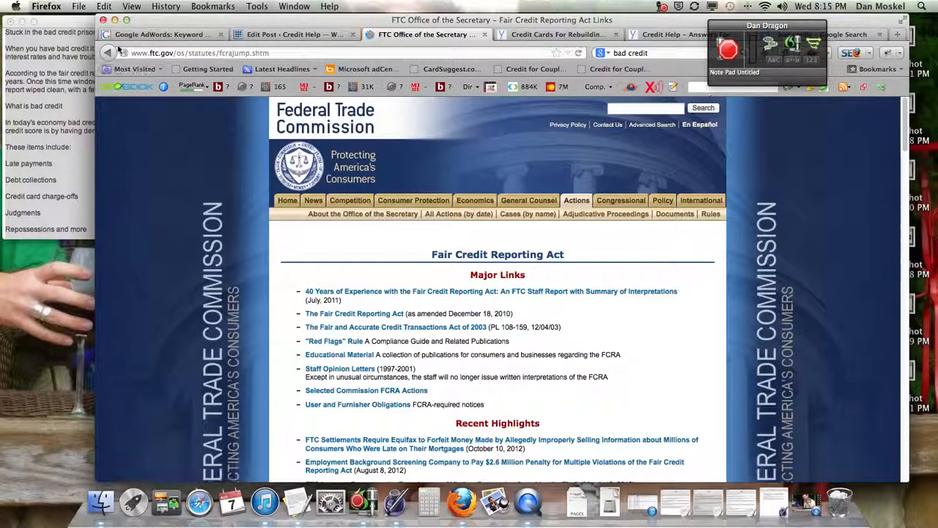
pyautogui.scroll(-10, 419, 238)
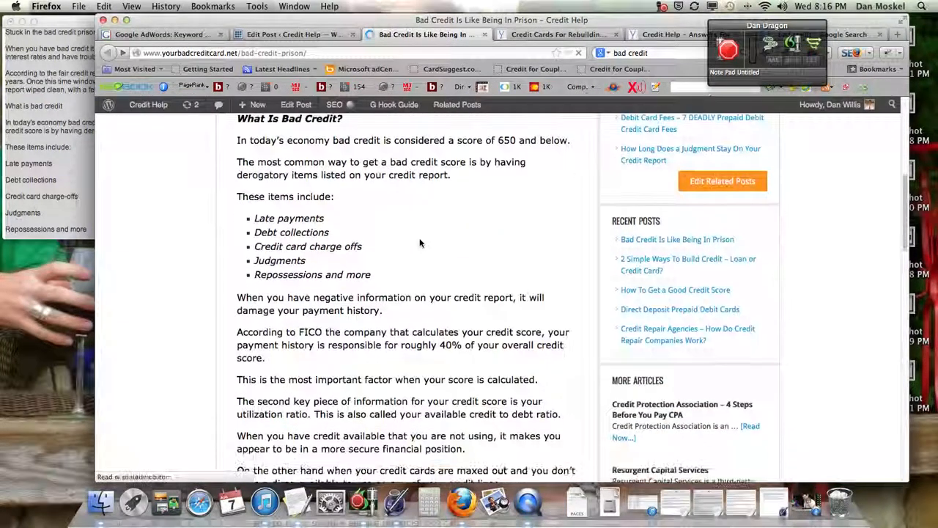
pyautogui.click(424, 330)
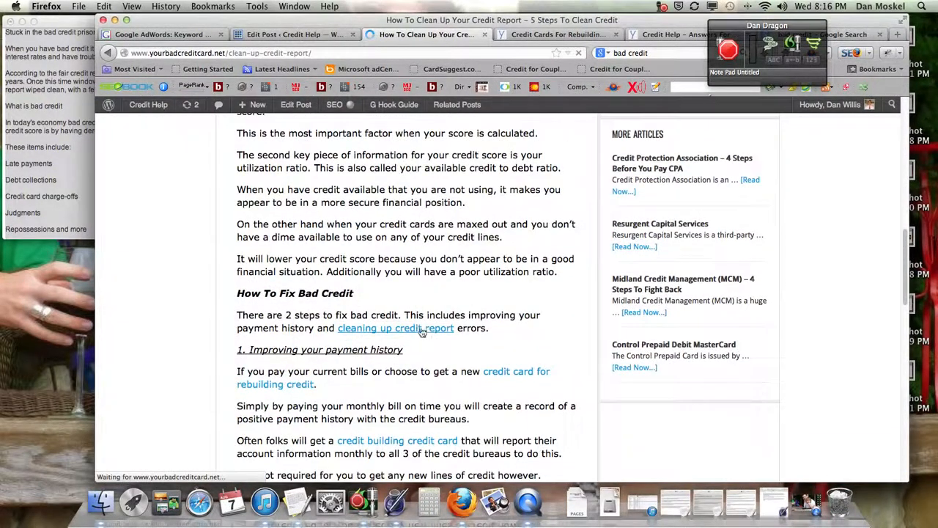
pyautogui.click(107, 53)
# Test the "credit card for rebuilding credit" link and examine the "credit building credit card" anchor text in the live post.
pyautogui.scroll(-5, 502, 337)
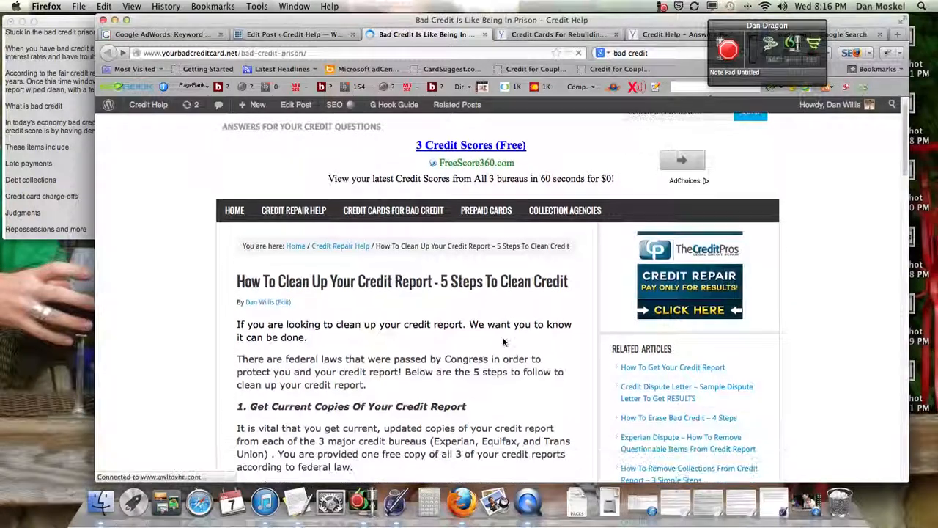
pyautogui.click(512, 226)
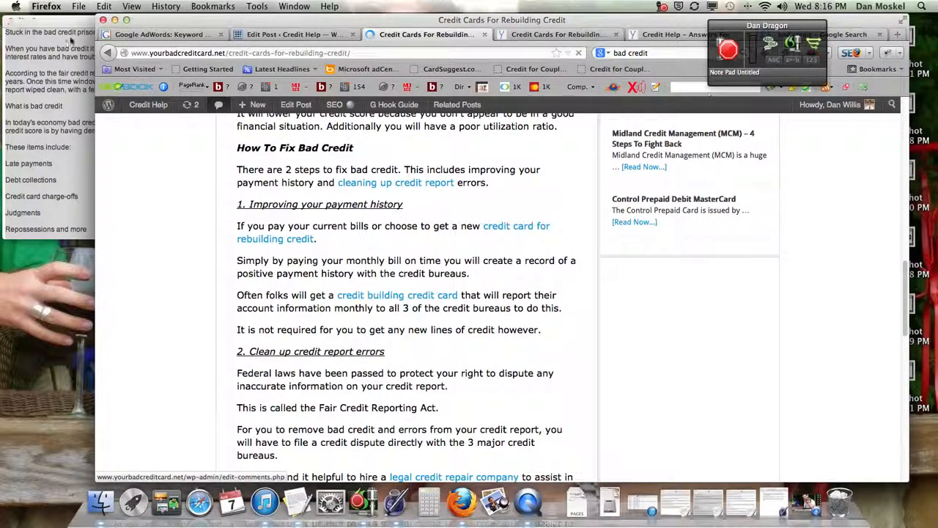
pyautogui.scroll(-3, 494, 309)
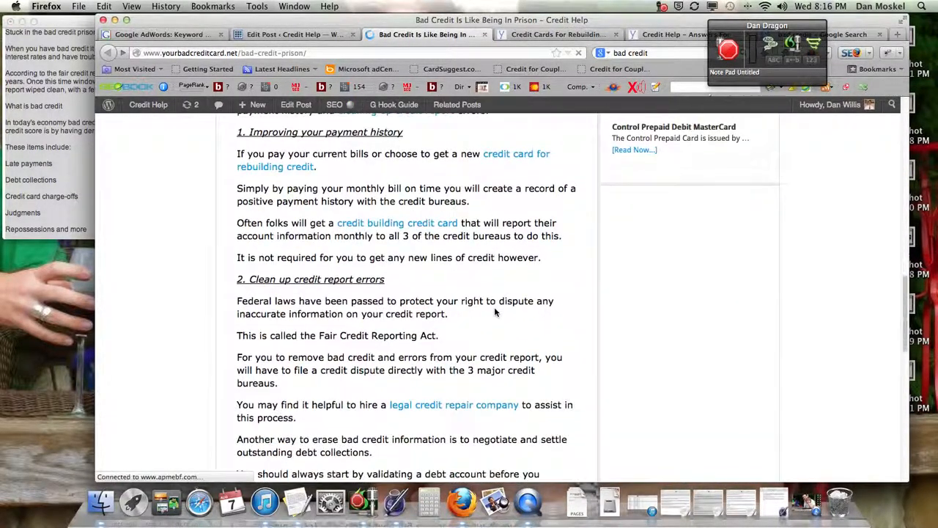
pyautogui.click(410, 225)
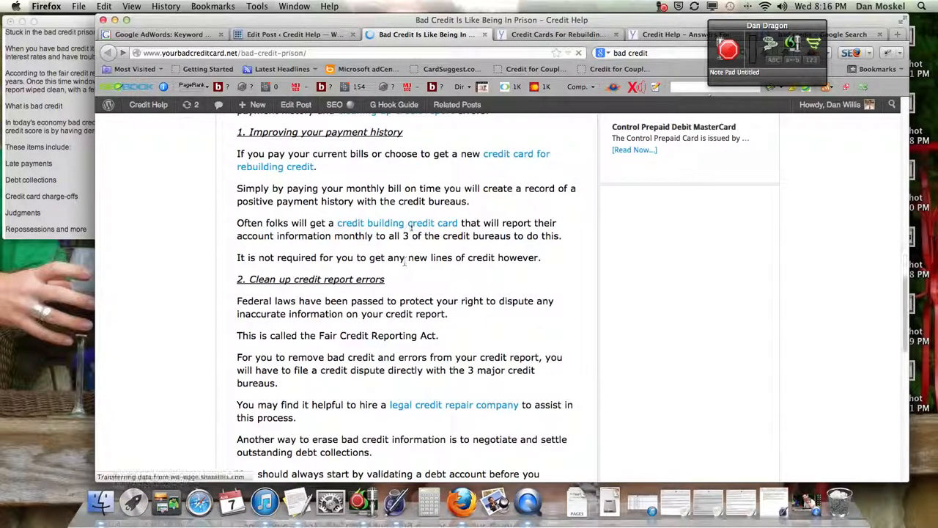
pyautogui.moveTo(334, 224); pyautogui.dragTo(461, 226)
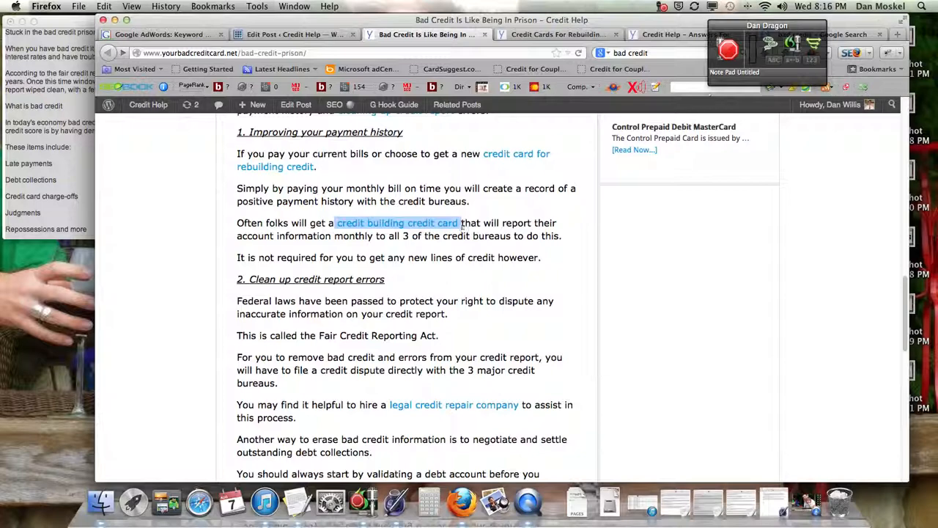
pyautogui.click(465, 227)
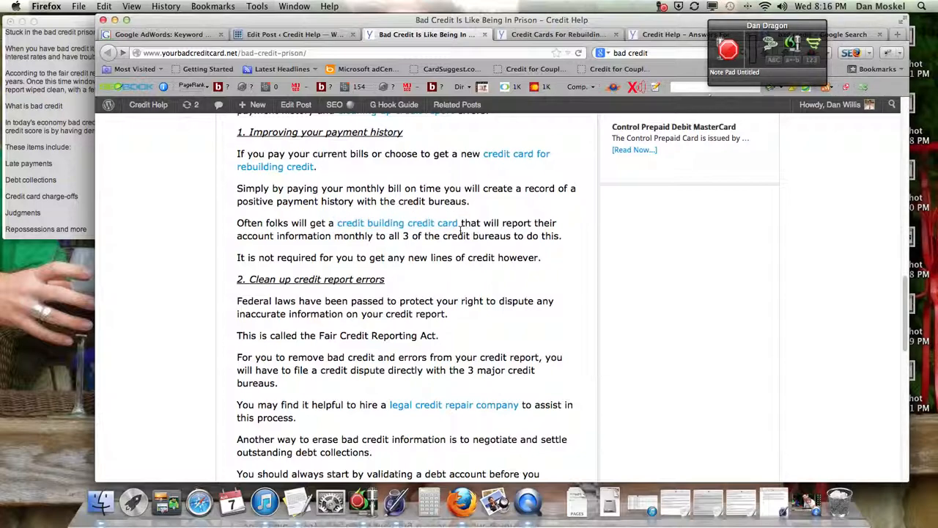
pyautogui.scroll(-4, 482, 240)
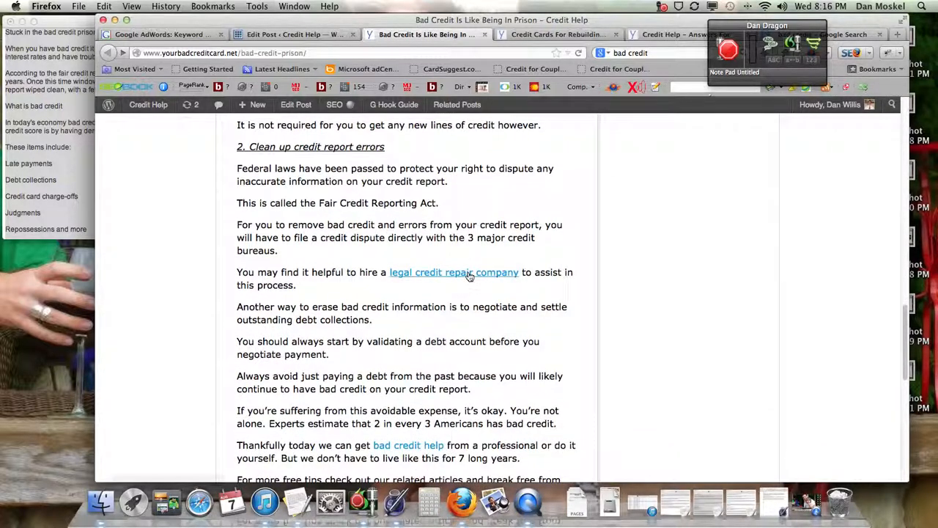
# Test the post's "legal credit repair company" and "bad credit help" links, rechecking the credit repair one before returning to the post.
pyautogui.click(469, 275)
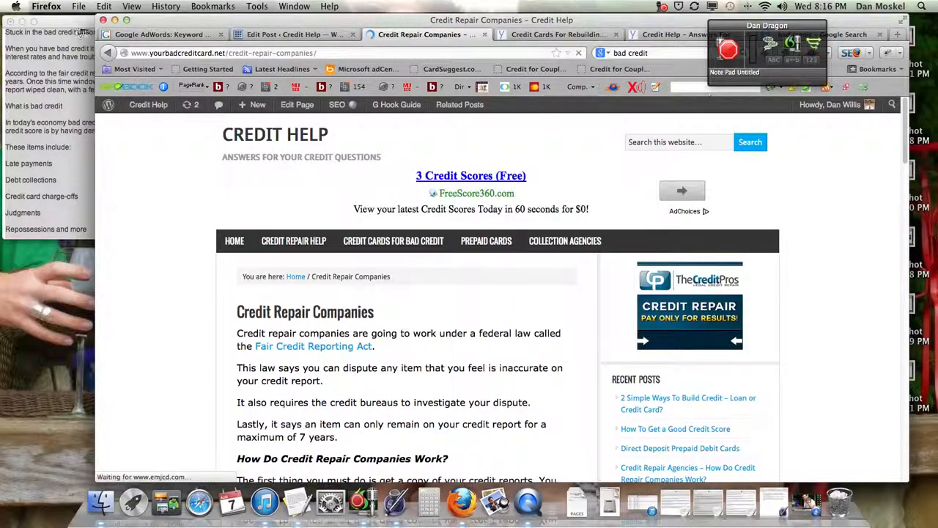
pyautogui.click(110, 54)
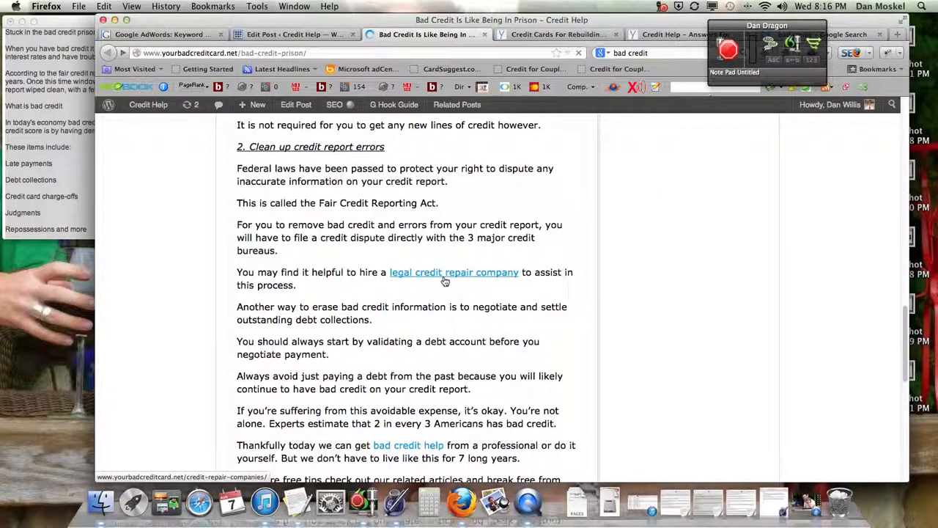
pyautogui.scroll(-4, 452, 295)
pyautogui.click(419, 300)
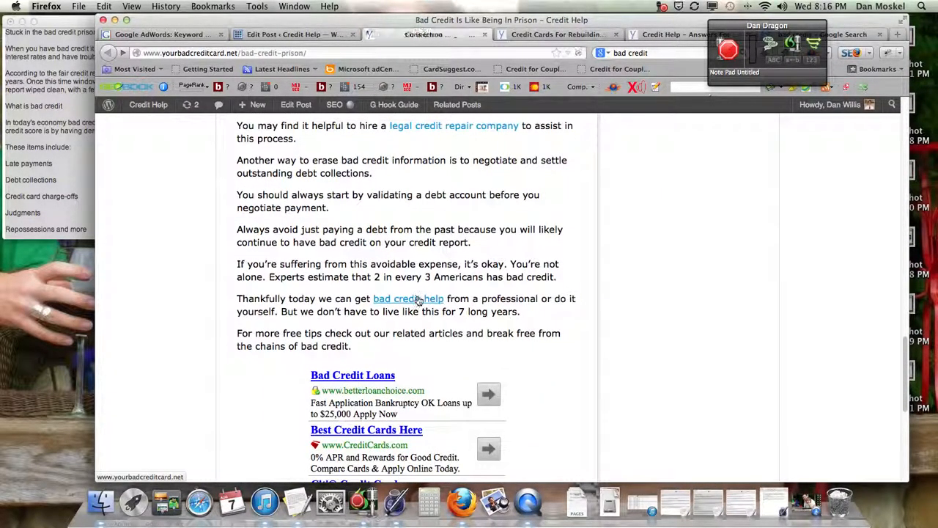
pyautogui.click(108, 53)
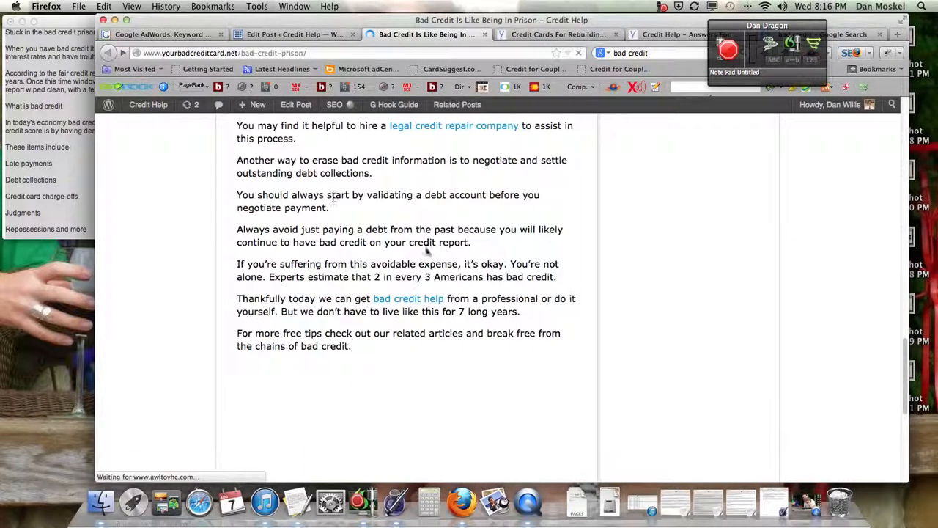
pyautogui.click(453, 128)
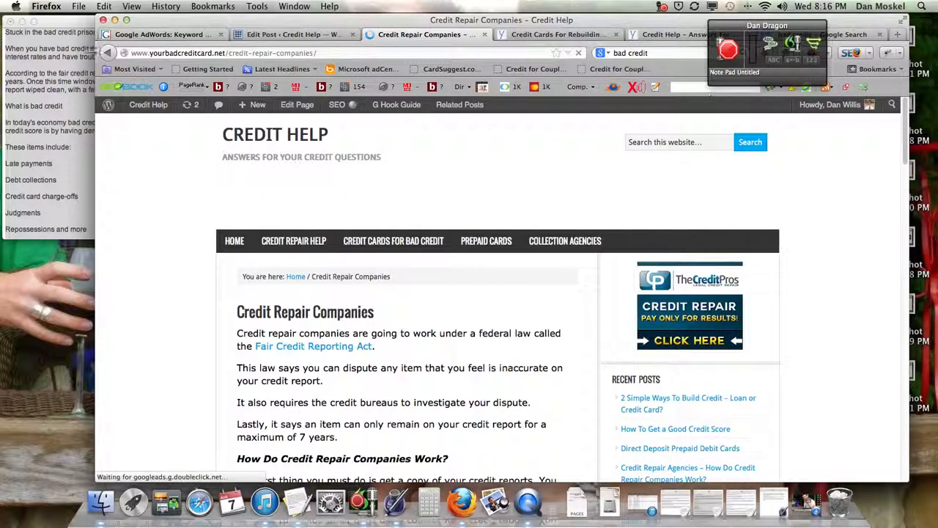
pyautogui.click(107, 53)
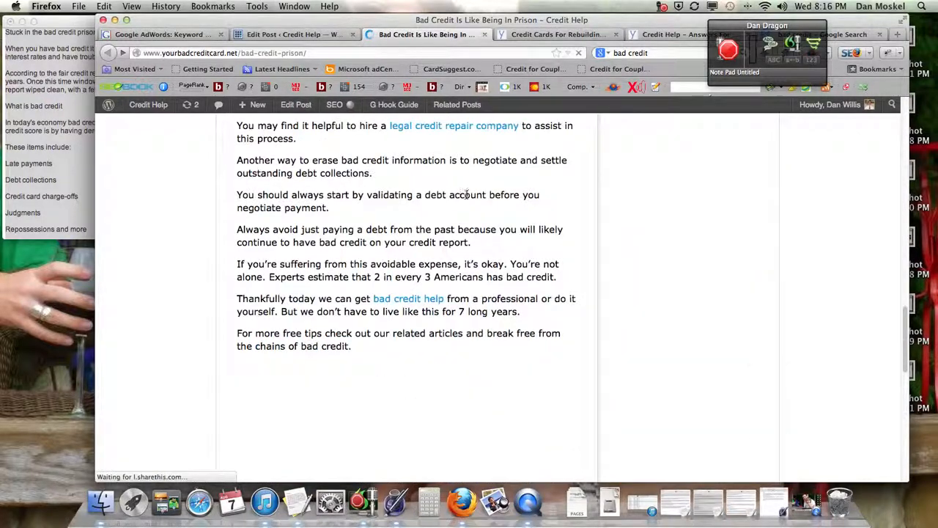
# Follow the "bad credit help" link to the site's home page and look through its listed posts.
pyautogui.click(428, 300)
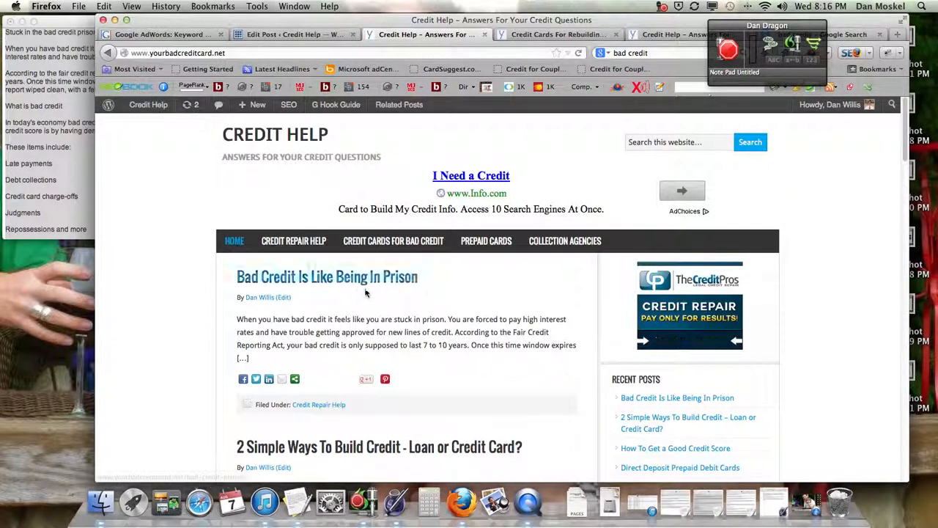
pyautogui.scroll(-5, 408, 314)
pyautogui.scroll(-20, 406, 313)
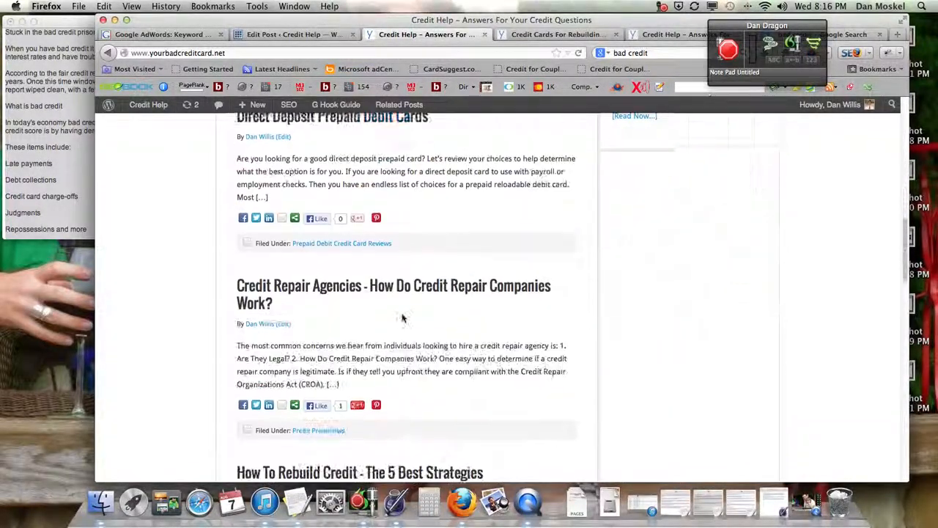
pyautogui.scroll(-5, 402, 318)
pyautogui.scroll(20, 398, 318)
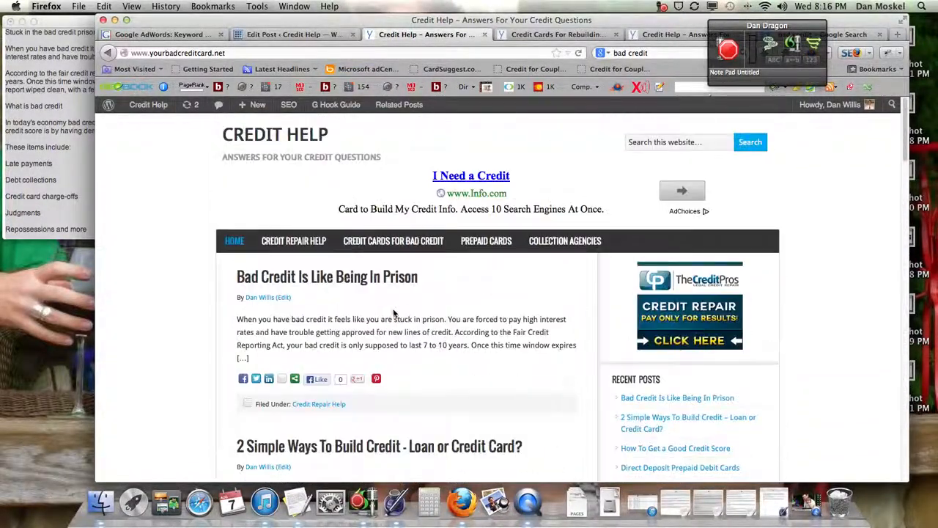
# Check the new post's listing in the Credit Repair Help category archive, and return to the home page.
pyautogui.click(292, 245)
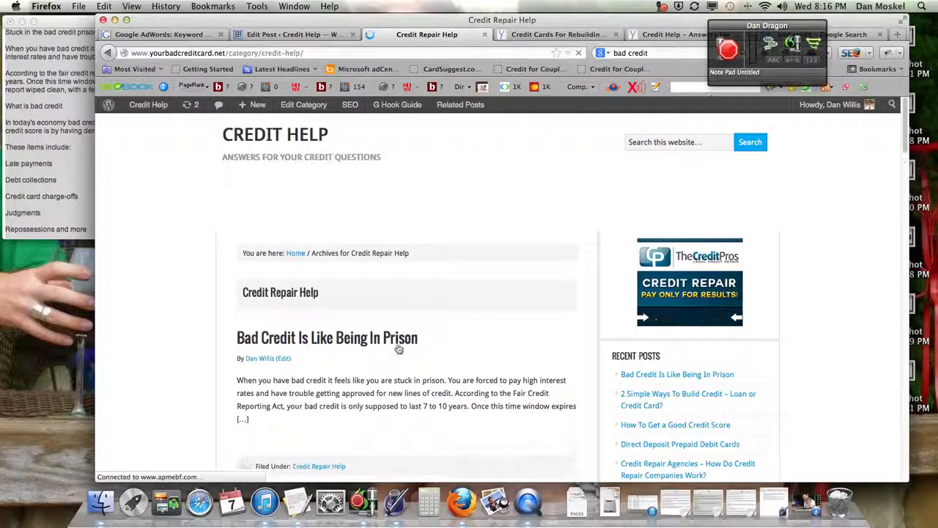
pyautogui.scroll(-2, 239, 330)
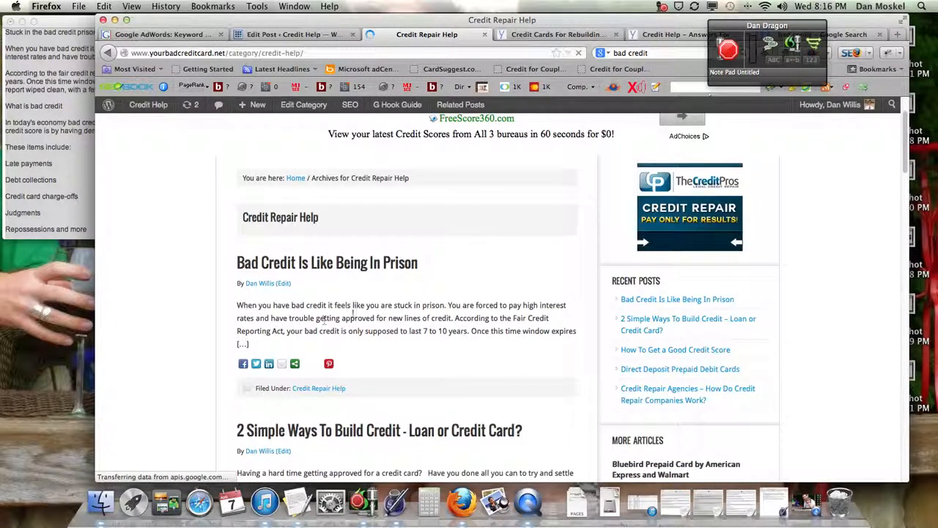
pyautogui.scroll(2, 379, 306)
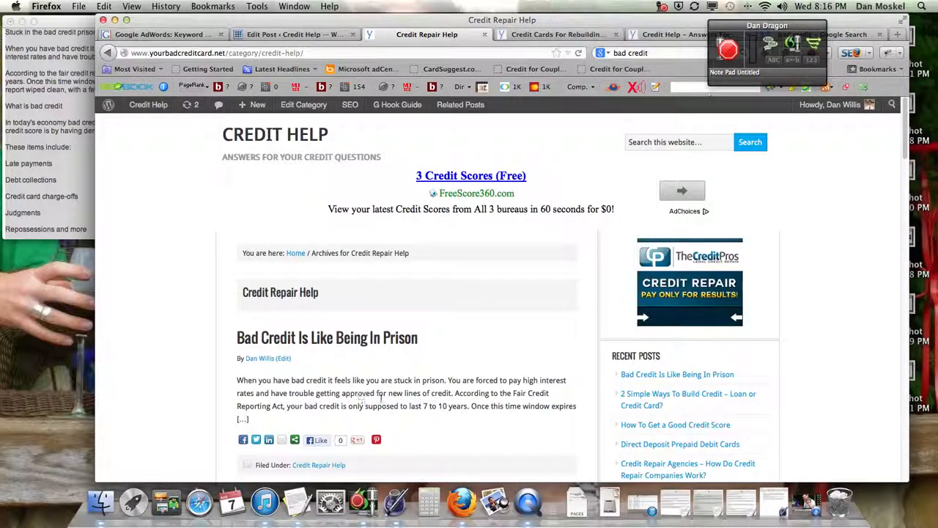
pyautogui.click(297, 253)
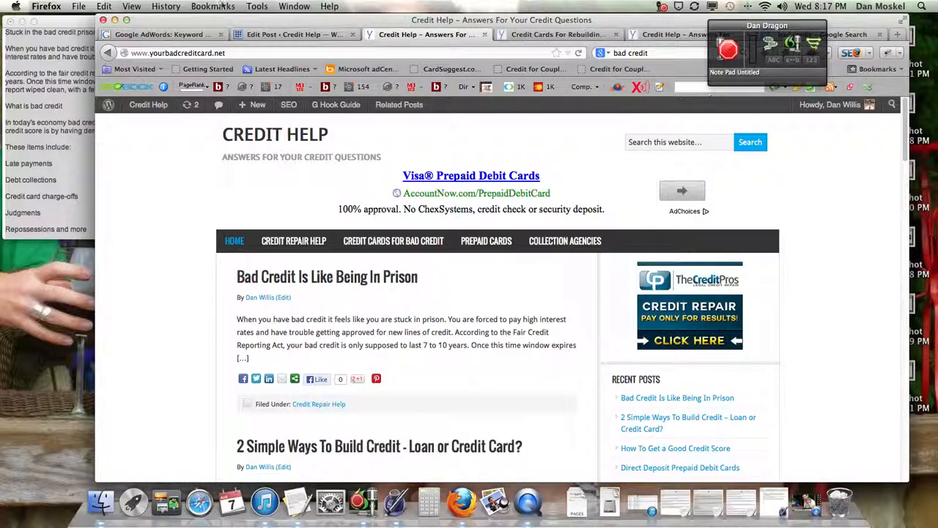
# Go back to the AdWords Keyword Tool and check the global monthly searches for the exact keyword "bad credit".
pyautogui.click(196, 35)
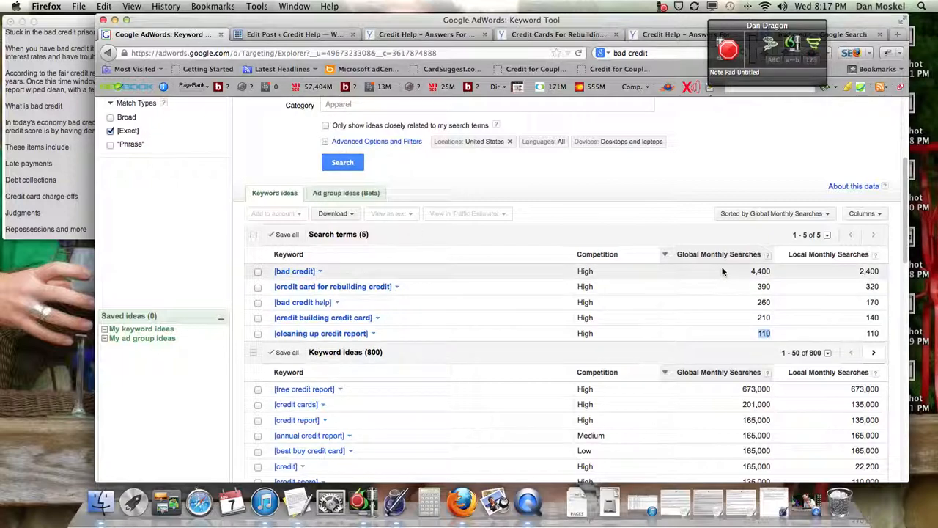
pyautogui.moveTo(752, 271); pyautogui.dragTo(769, 270)
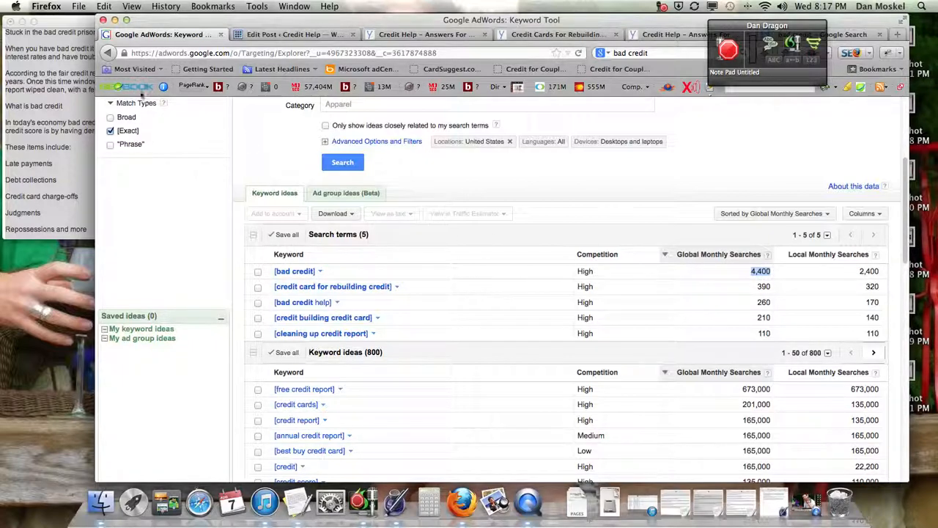
pyautogui.press('super+Tab')
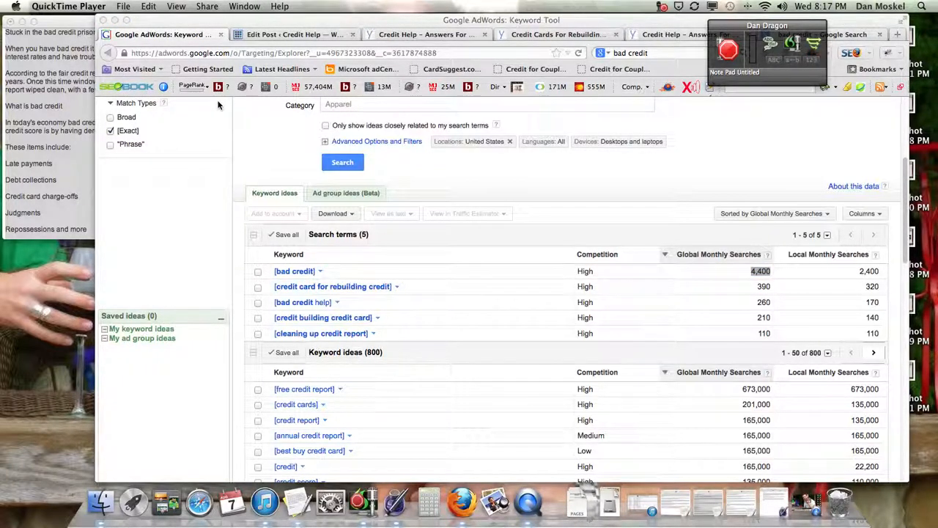